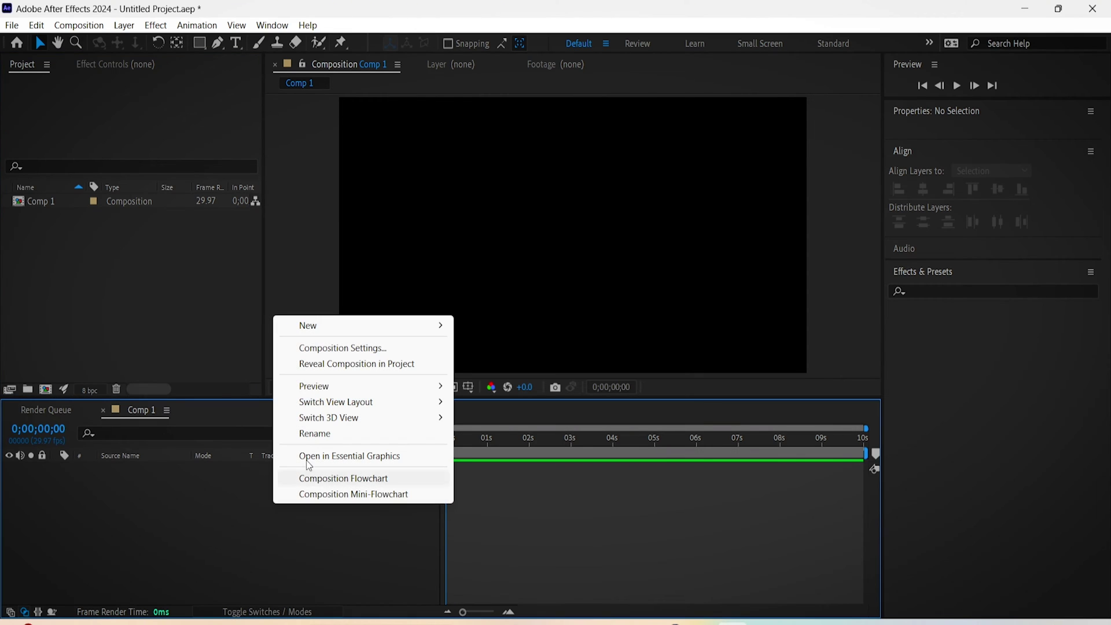
# Create a new shape layer and draw a large rectangle across the composition
pyautogui.moveTo(356, 326)
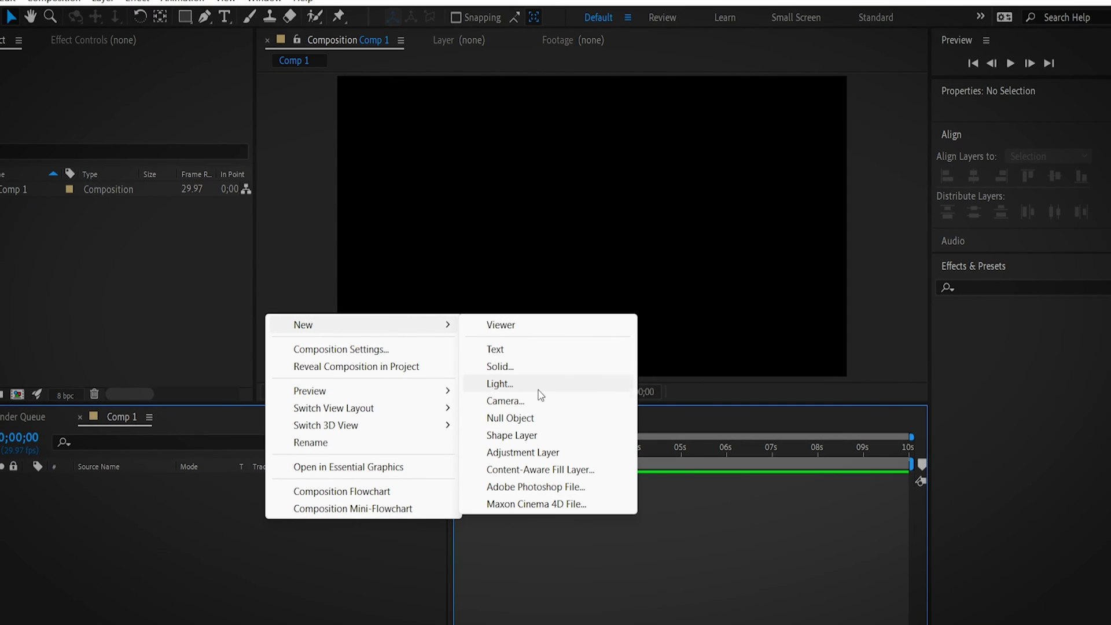
pyautogui.click(539, 435)
pyautogui.press('q')
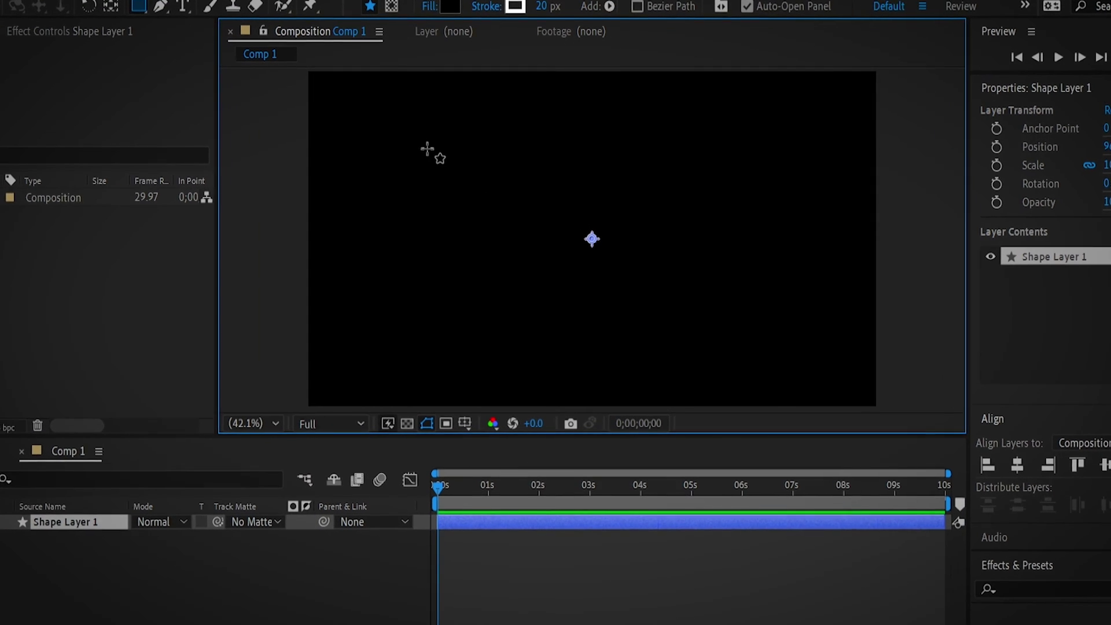
pyautogui.moveTo(440, 141); pyautogui.dragTo(804, 354)
# Fill the rectangle white and centre it horizontally and vertically in the comp
pyautogui.click(447, 5)
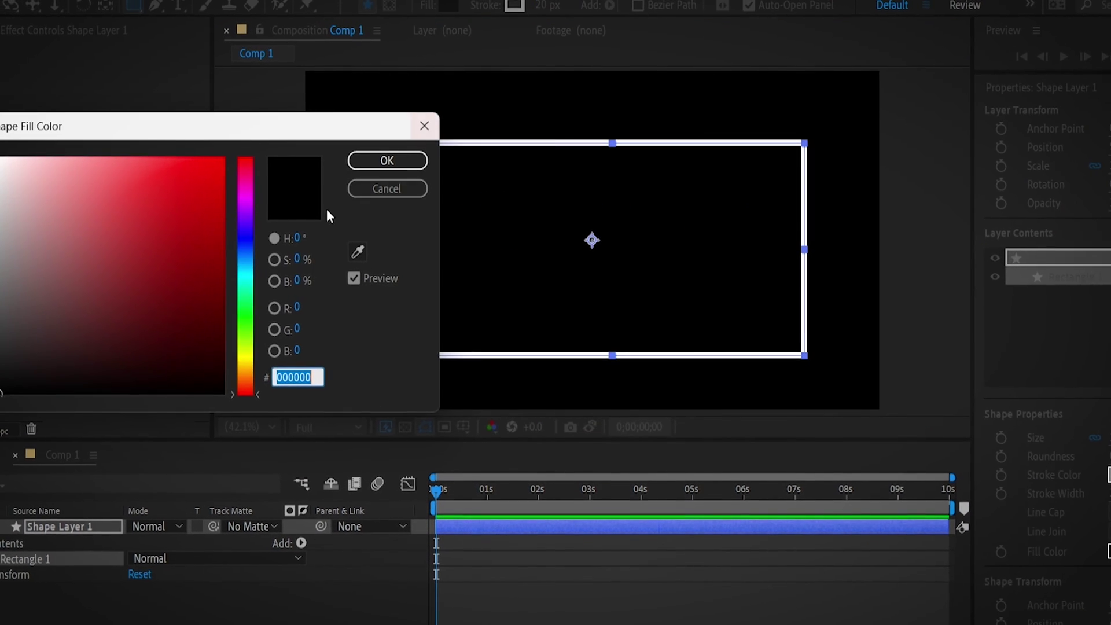
pyautogui.moveTo(139, 191); pyautogui.dragTo(12, 156)
pyautogui.click(392, 159)
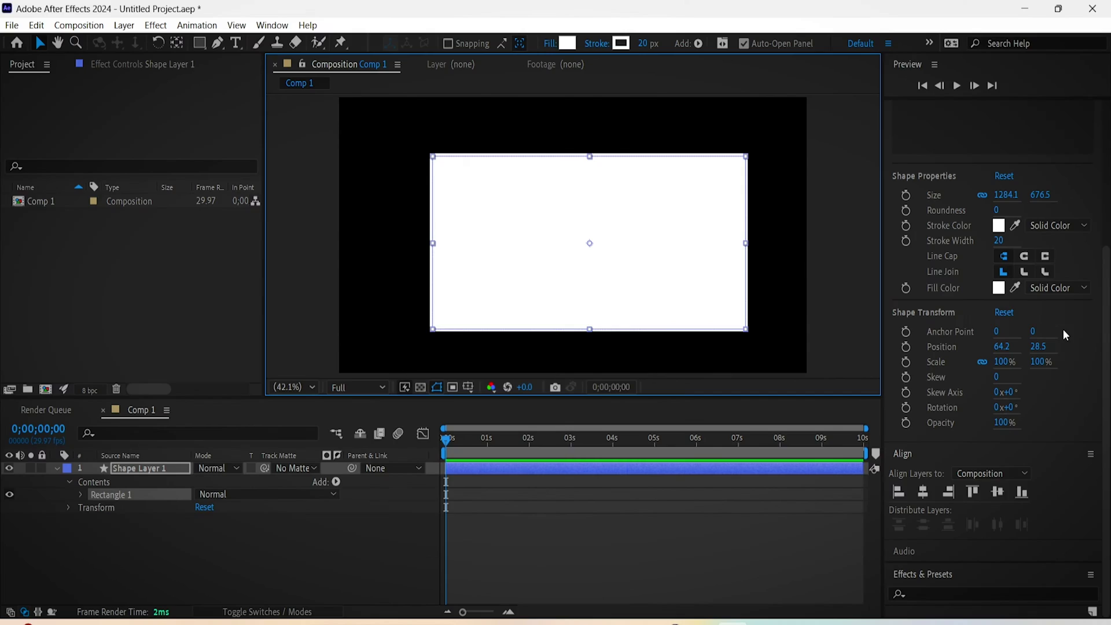
pyautogui.click(923, 492)
pyautogui.click(997, 492)
# Apply Roughen Edges to Shape Layer 1 with Border 50 and Scale 15
pyautogui.click(377, 573)
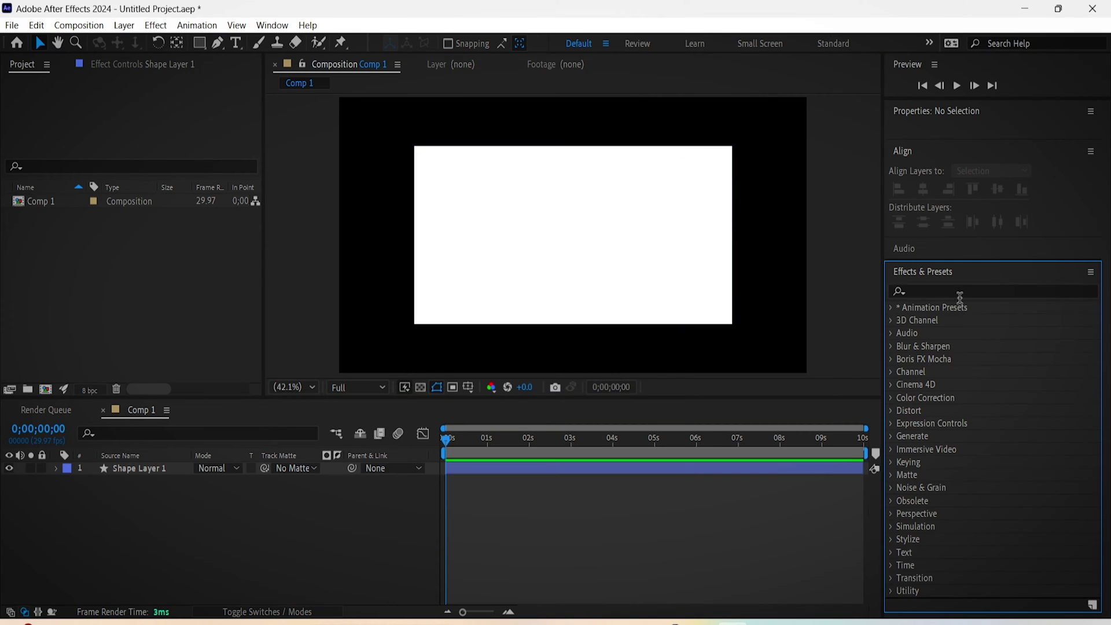
pyautogui.click(961, 291)
pyautogui.write('rough')
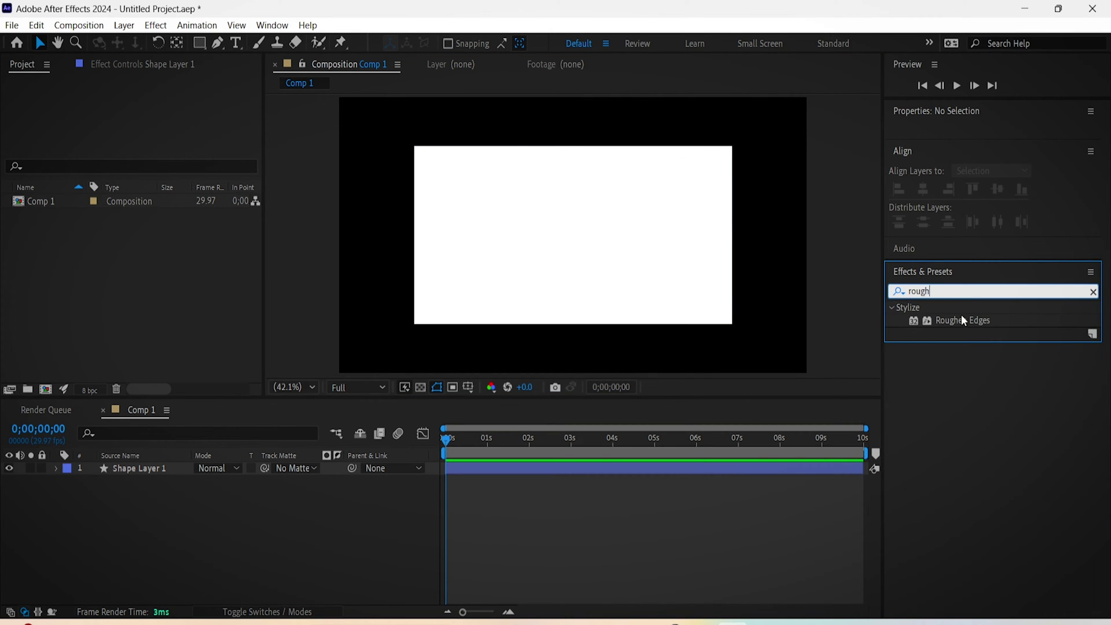
pyautogui.moveTo(963, 320); pyautogui.dragTo(130, 472)
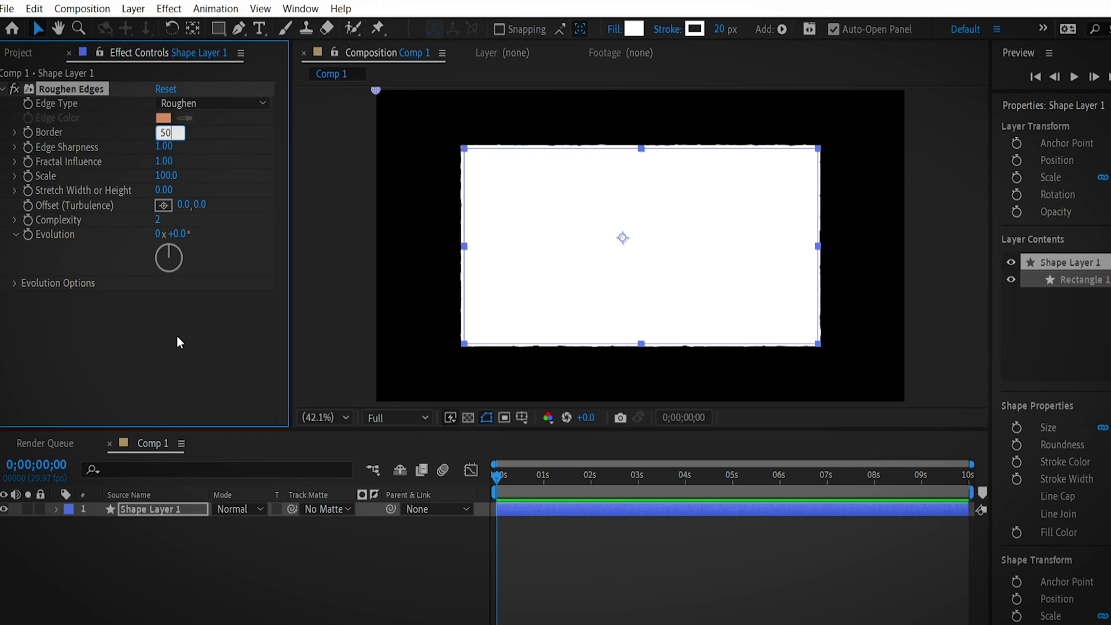
pyautogui.click(180, 351)
pyautogui.click(167, 176)
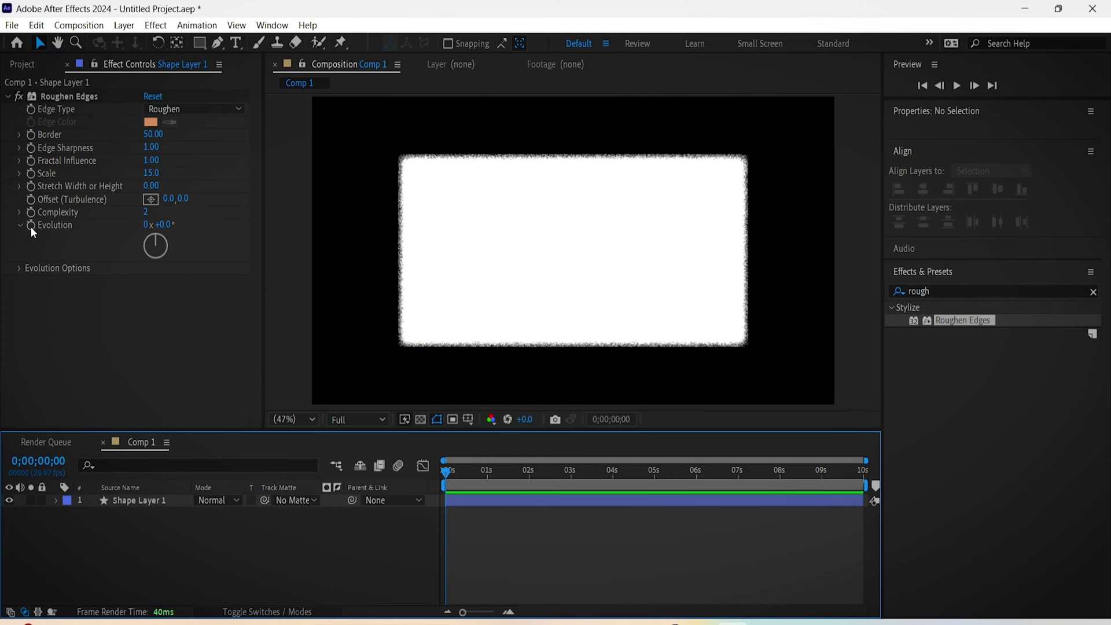
# Keyframe Evolution from 0s to 1x at the comp end and enable Cycle Evolution
pyautogui.click(32, 227)
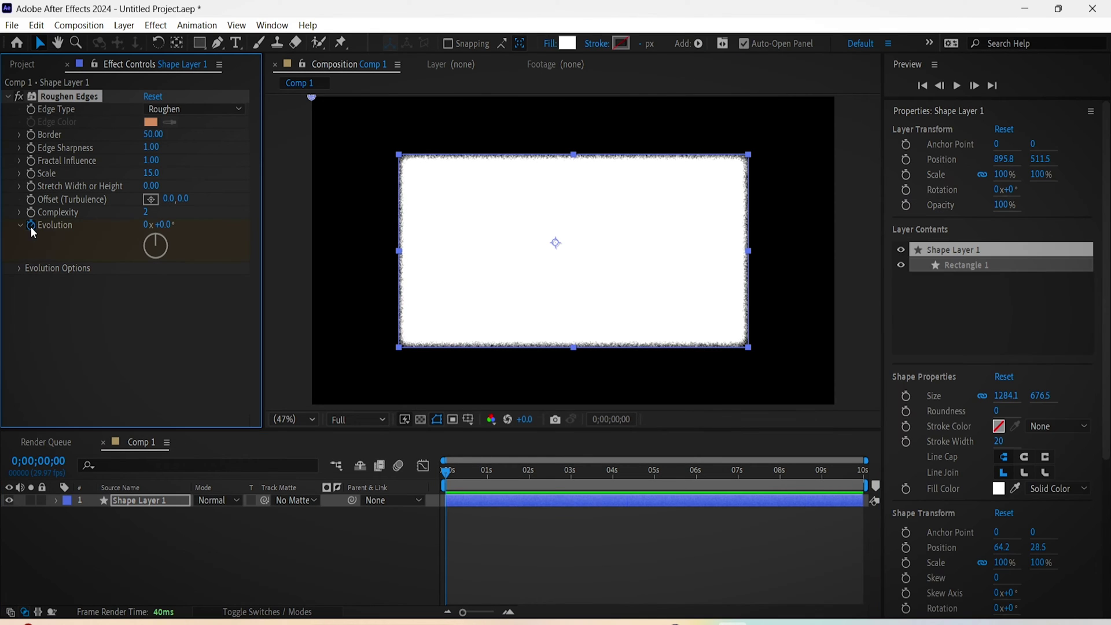
pyautogui.moveTo(446, 474); pyautogui.dragTo(697, 474)
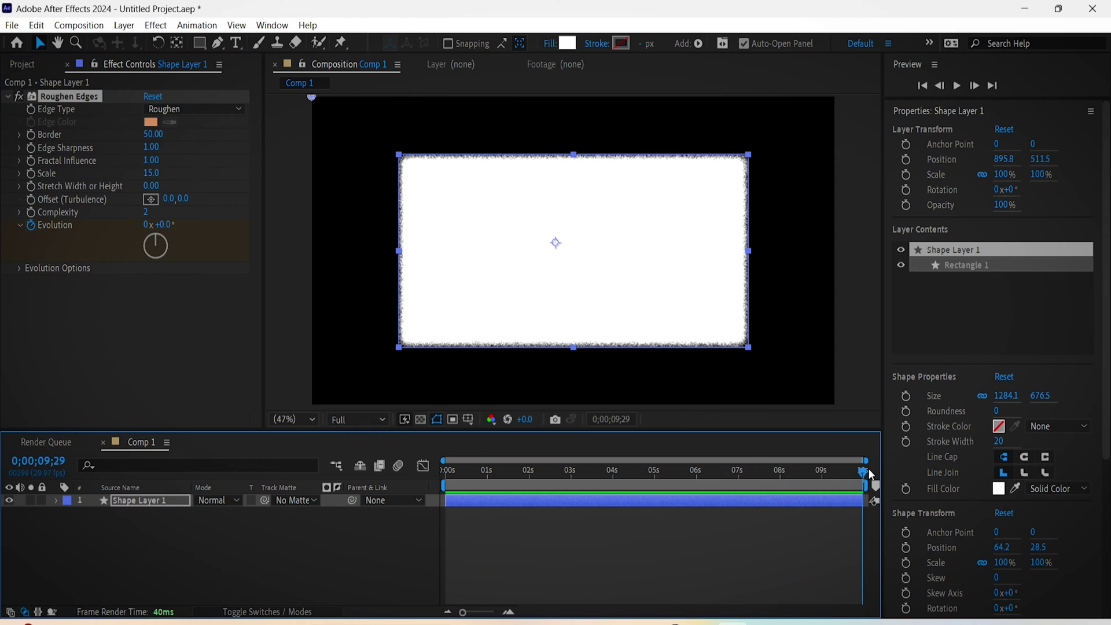
pyautogui.click(148, 225)
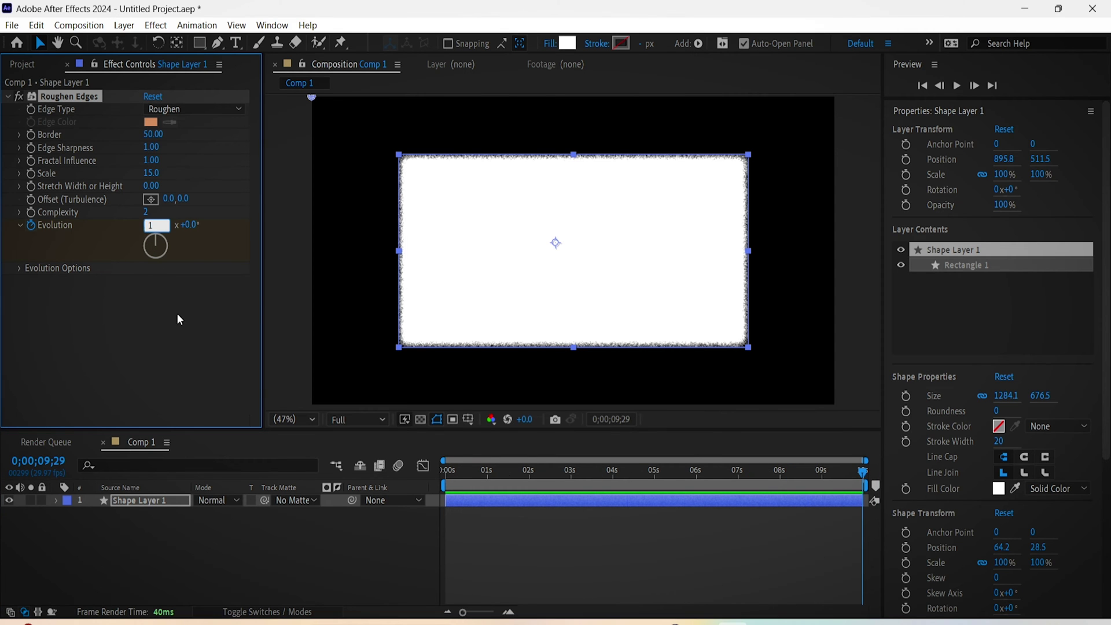
pyautogui.click(180, 332)
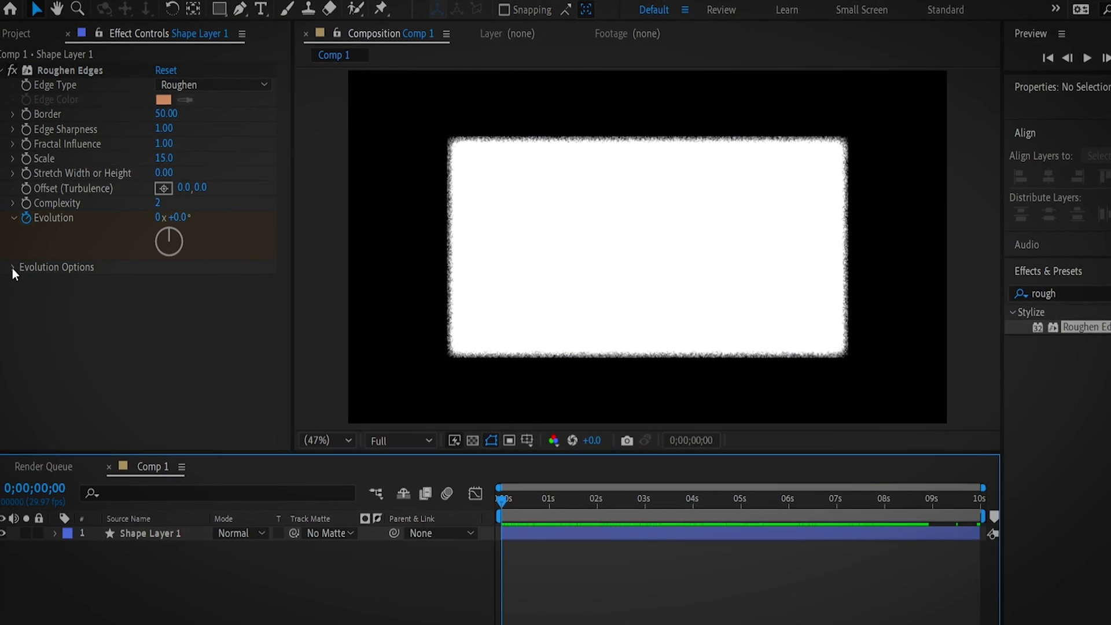
pyautogui.click(12, 269)
pyautogui.click(160, 282)
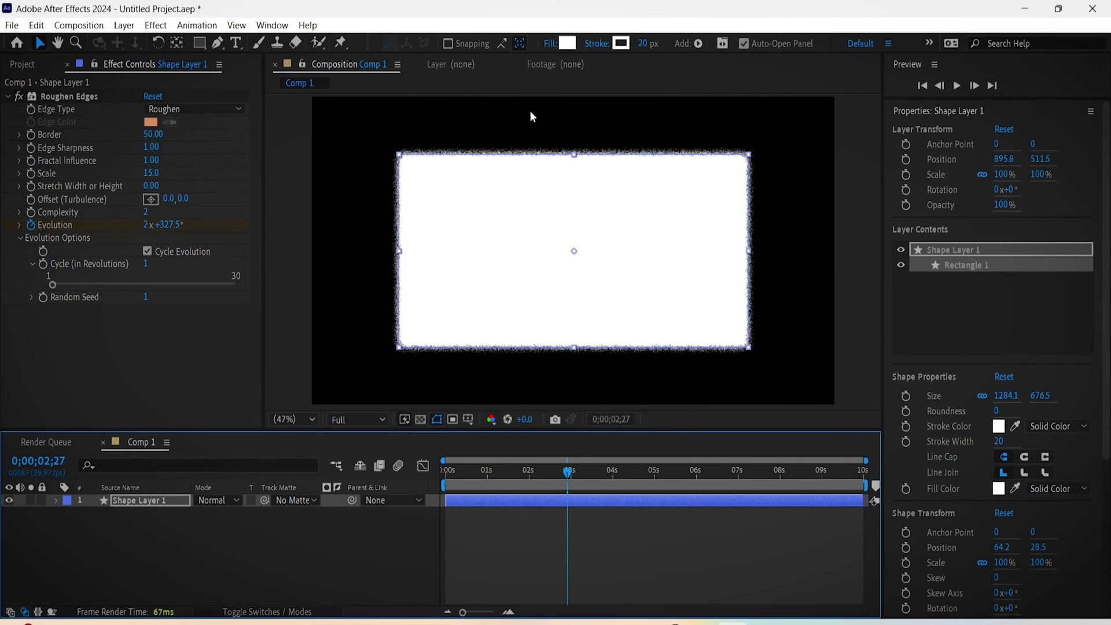
# Add Posterize Time below Roughen Edges with a Frame Rate of 5
pyautogui.click(389, 548)
pyautogui.hotkey('ctrl', '5')
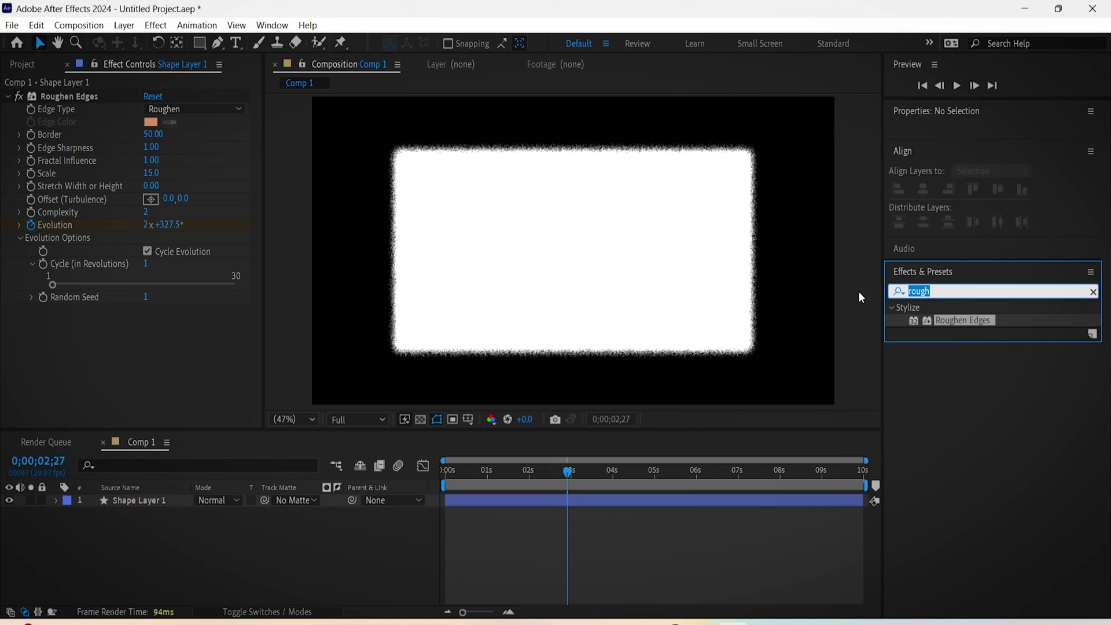
pyautogui.write('poster')
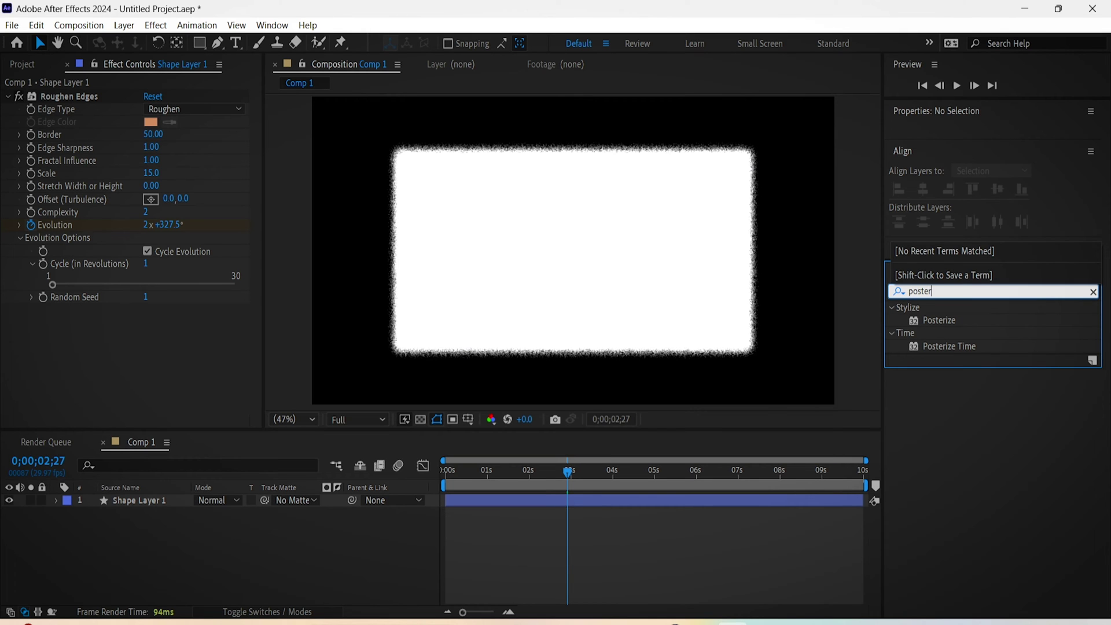
pyautogui.moveTo(955, 347); pyautogui.dragTo(851, 348)
pyautogui.moveTo(223, 474); pyautogui.dragTo(152, 324)
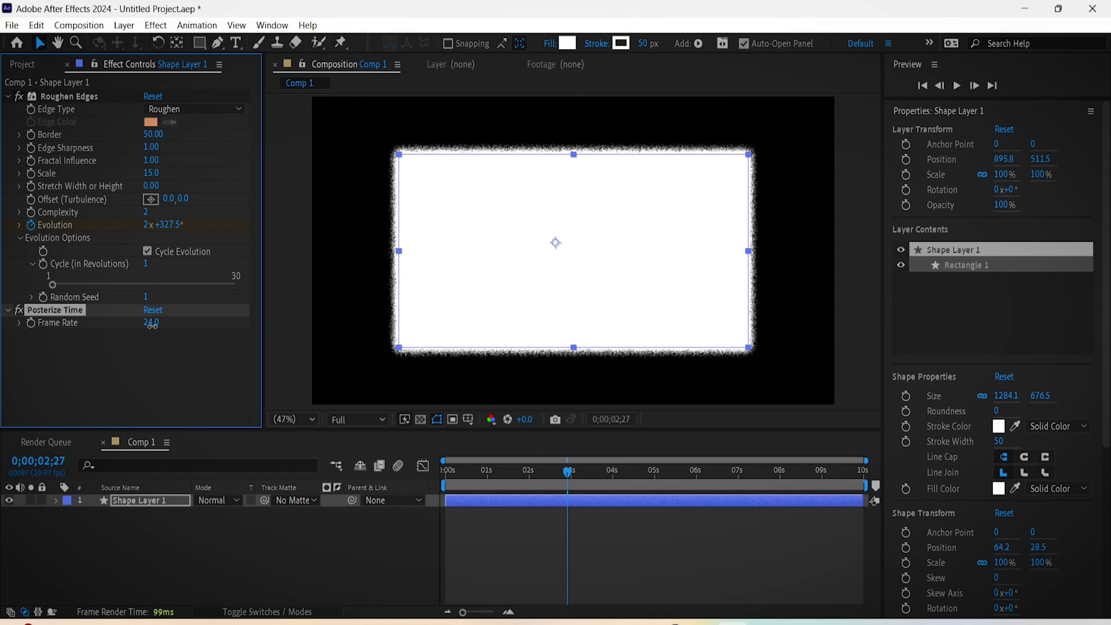
pyautogui.write('5')
pyautogui.press('Return')
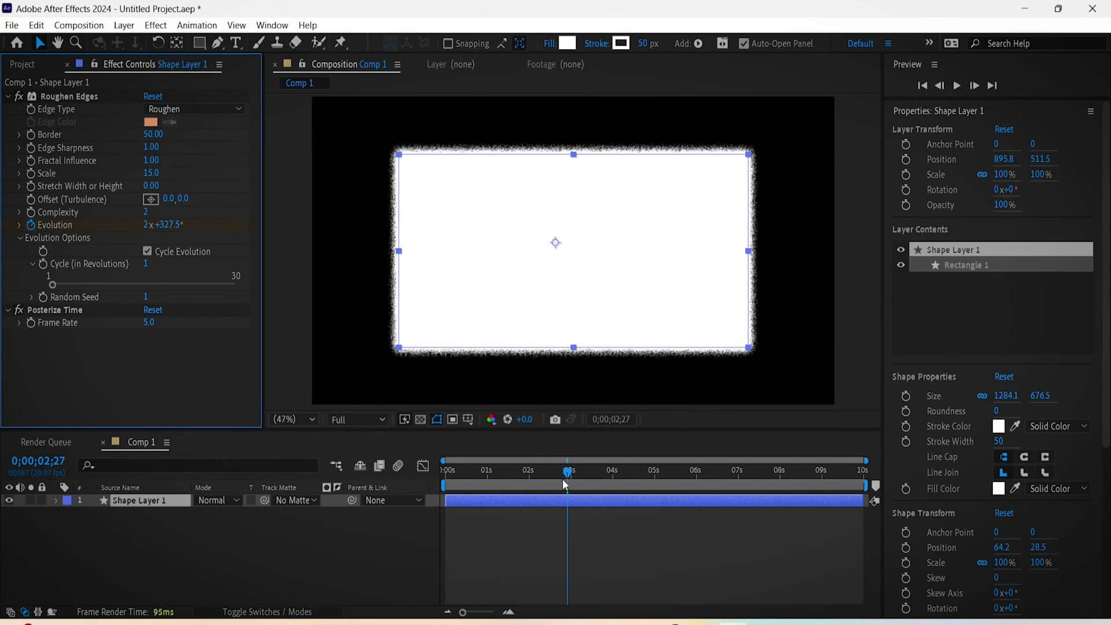
# Rewind to the start and play a preview of the choppy rough edges
pyautogui.moveTo(567, 469); pyautogui.dragTo(445, 470)
pyautogui.click(383, 528)
pyautogui.press('space')
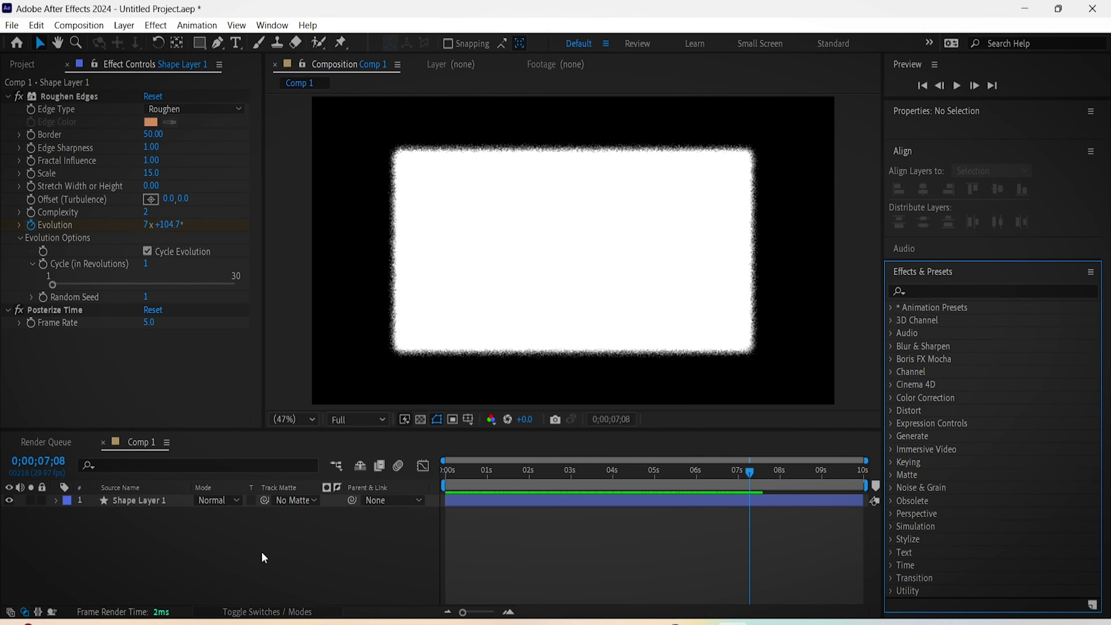
# Rename Shape Layer 1 to 'Roughen Edges'
pyautogui.click(153, 502)
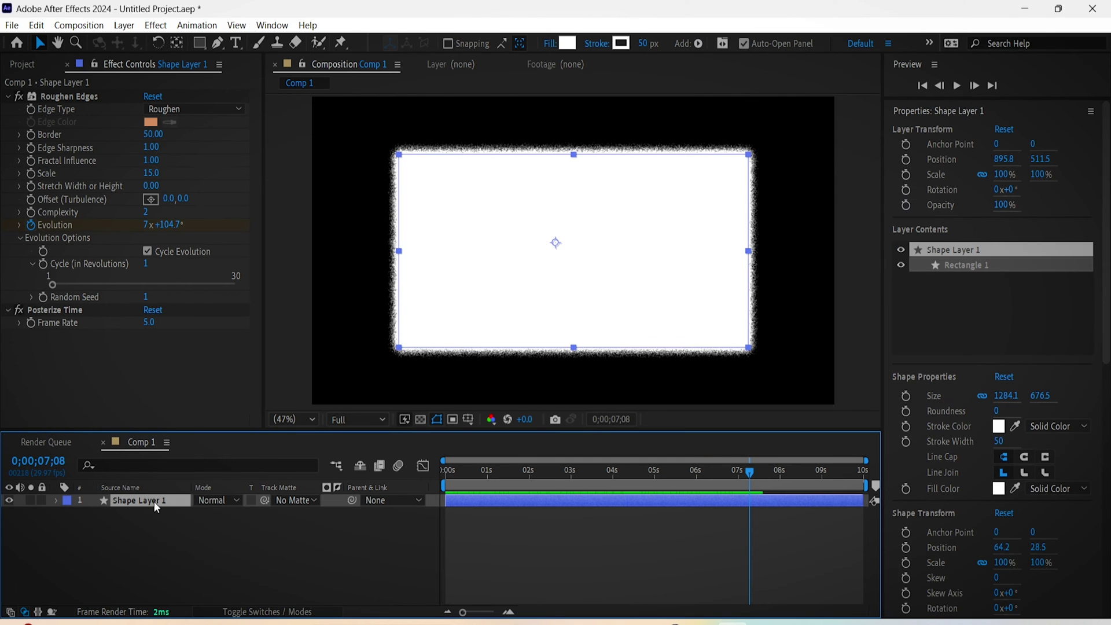
pyautogui.rightClick(154, 502)
pyautogui.click(193, 460)
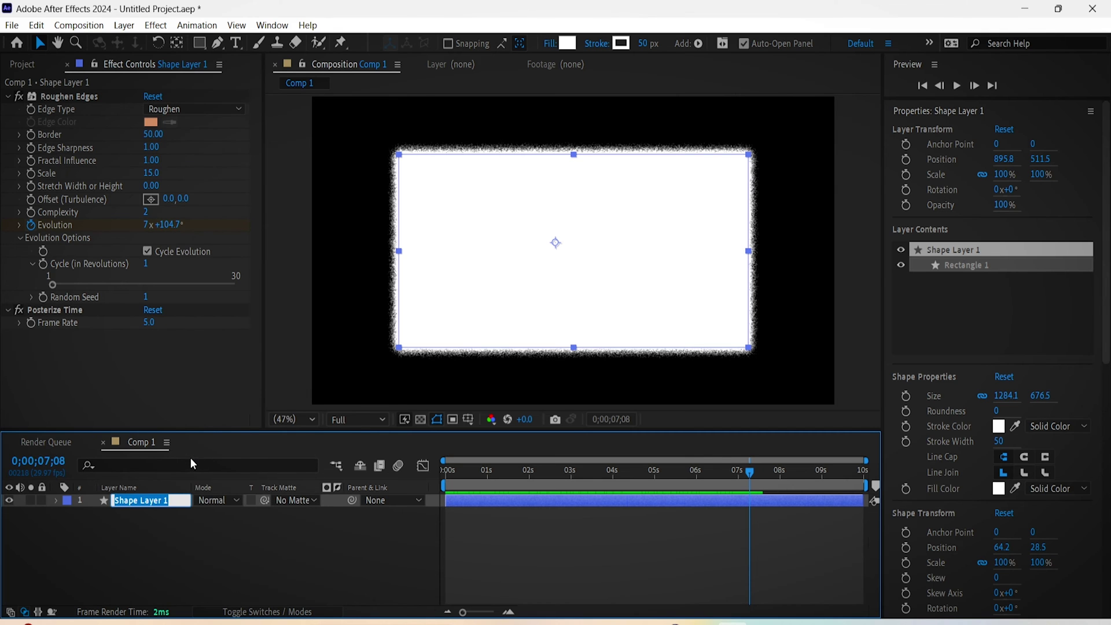
pyautogui.write('Roughen ')
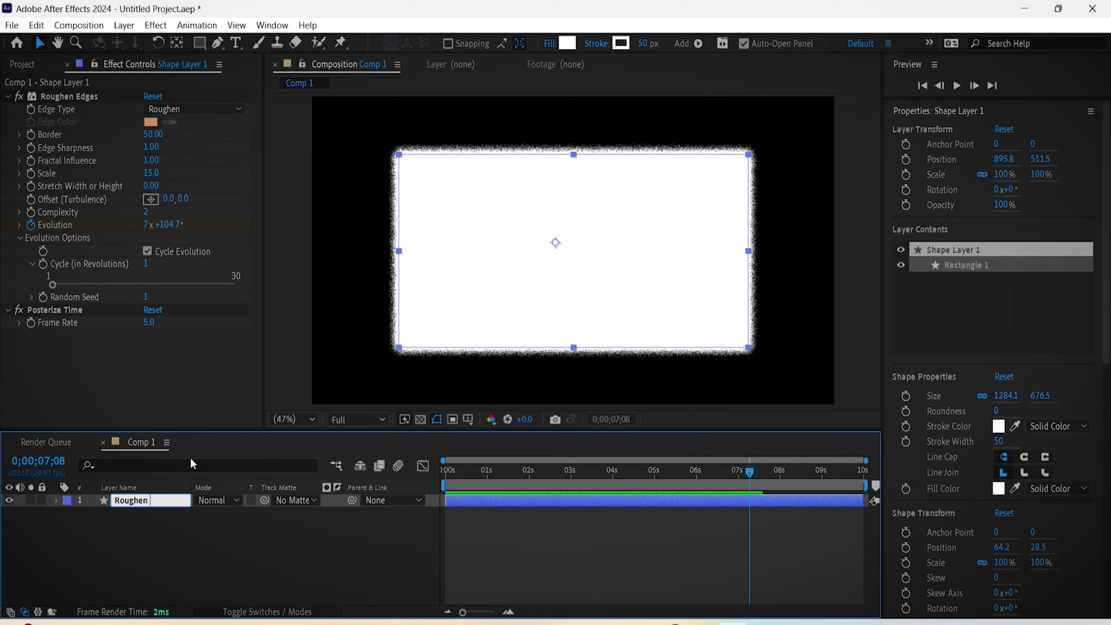
pyautogui.write('Edges')
pyautogui.click(186, 524)
pyautogui.click(172, 501)
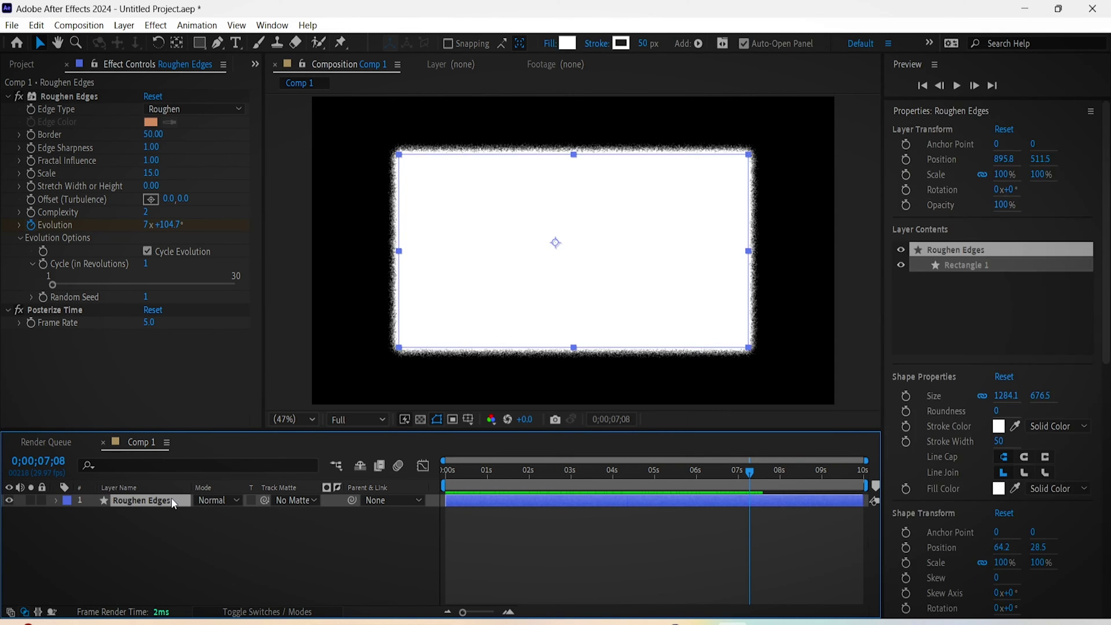
# Duplicate the Roughen Edges layer and delete Roughen Edges and Posterize Time from the copy
pyautogui.hotkey('ctrl', 'd')
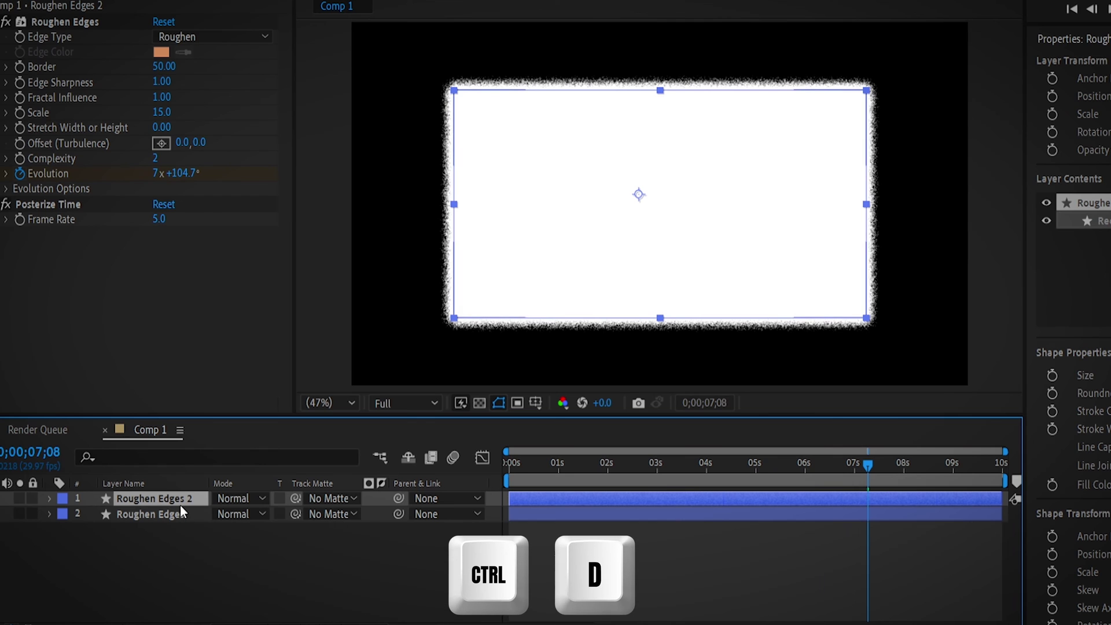
pyautogui.click(87, 23)
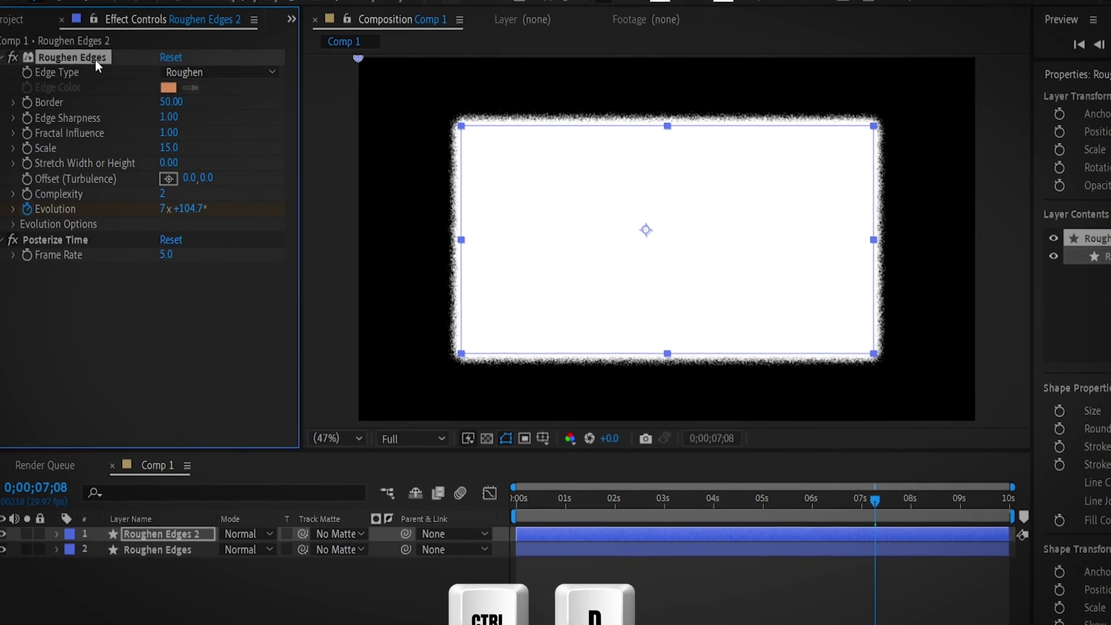
pyautogui.press('Delete')
pyautogui.click(99, 96)
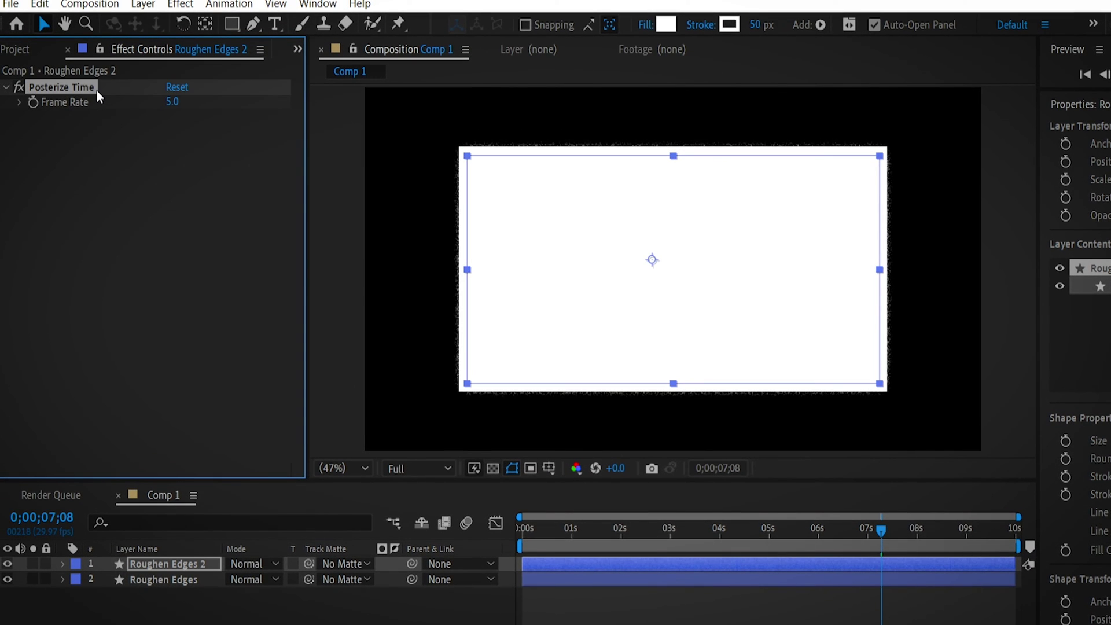
pyautogui.press('Delete')
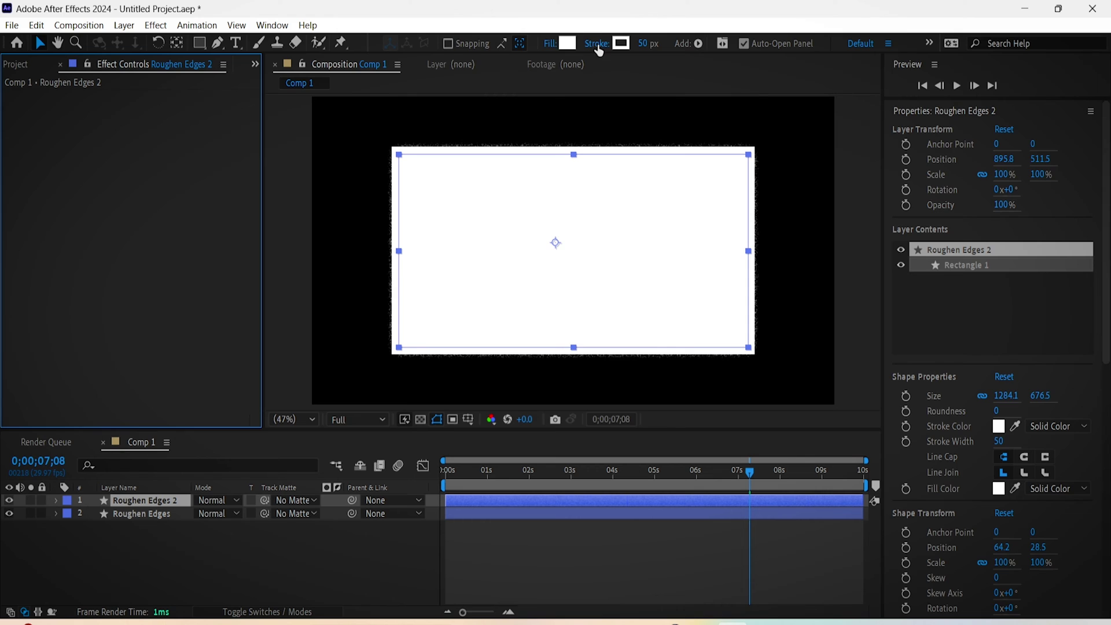
# Set the copy's stroke to None and begin renaming it Matte Layer
pyautogui.click(598, 48)
pyautogui.click(489, 277)
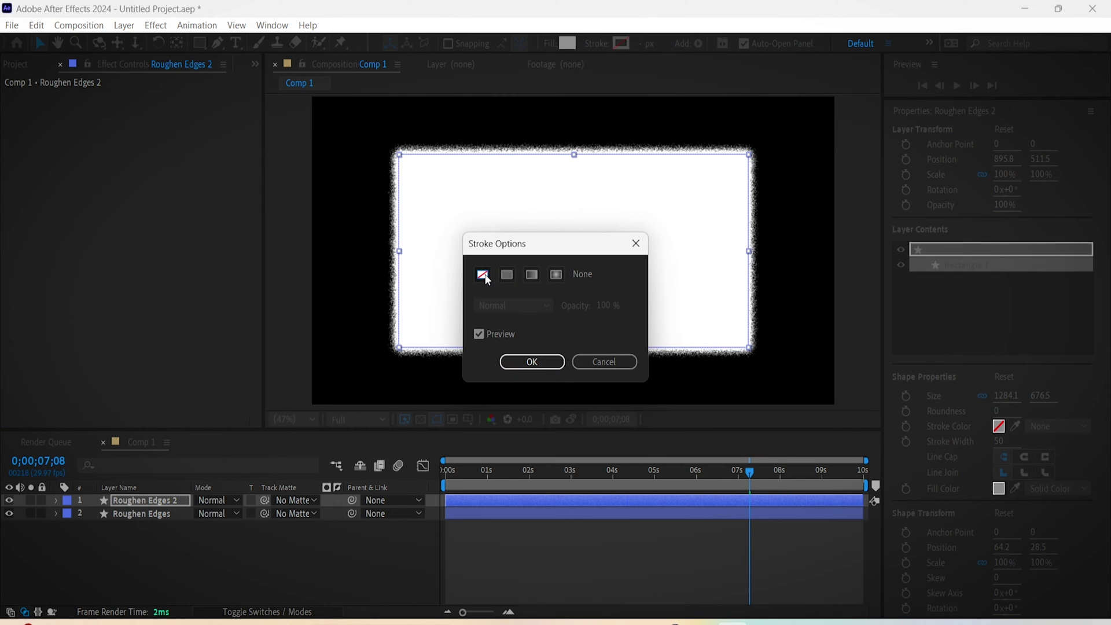
pyautogui.click(524, 363)
pyautogui.rightClick(186, 501)
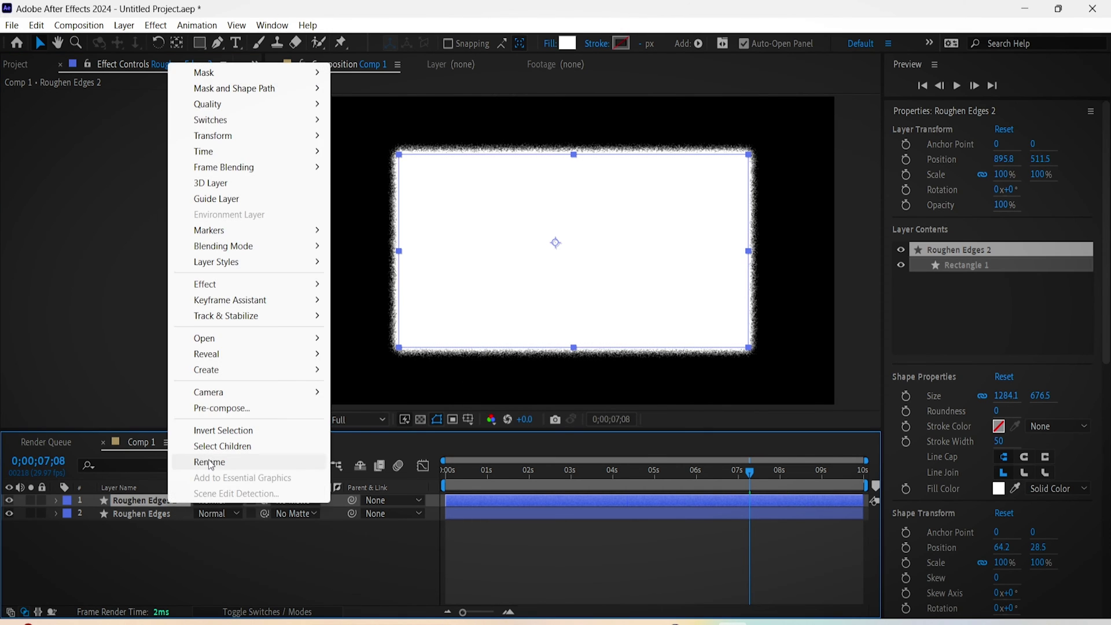
pyautogui.click(211, 463)
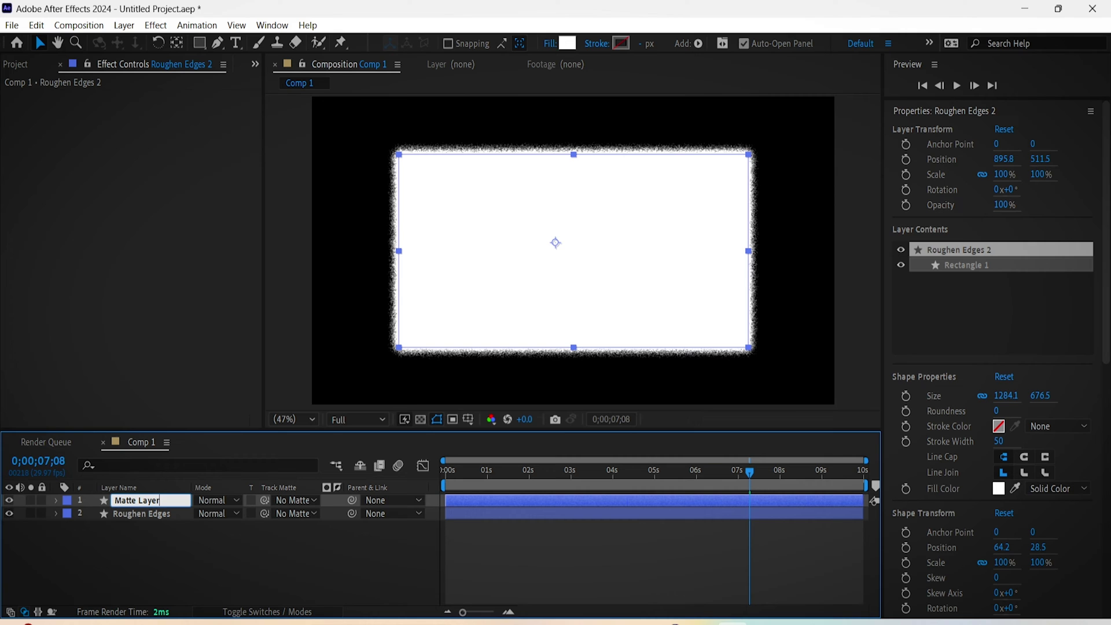
# Commit the Matte Layer name, scale it to 97%, and change its fill to black
pyautogui.press('Return')
pyautogui.click(220, 553)
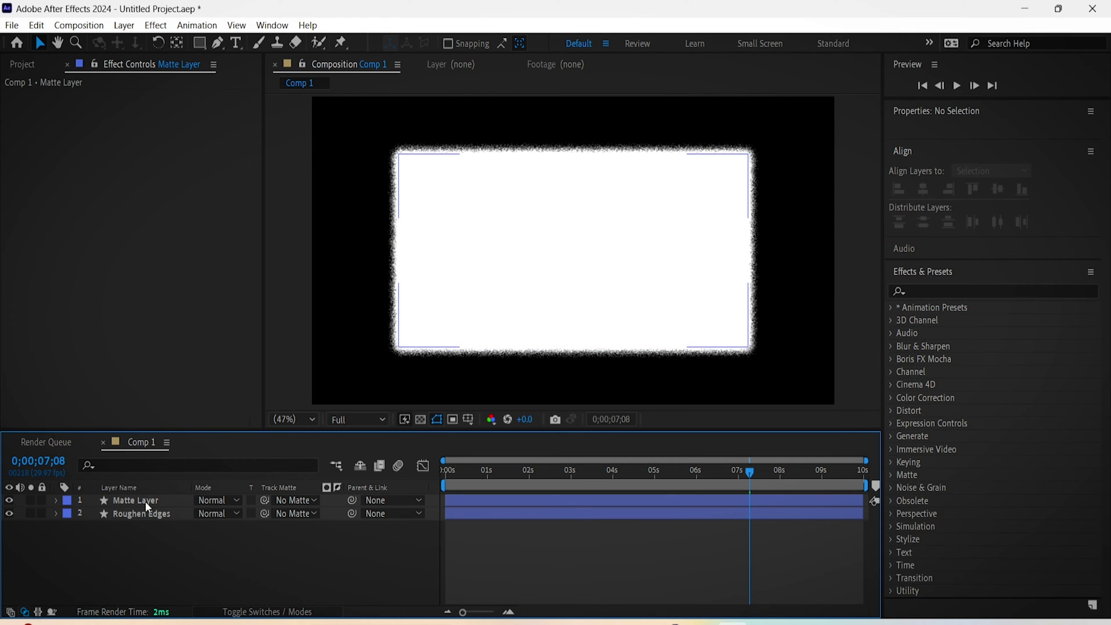
pyautogui.click(145, 501)
pyautogui.click(1005, 175)
pyautogui.write('9')
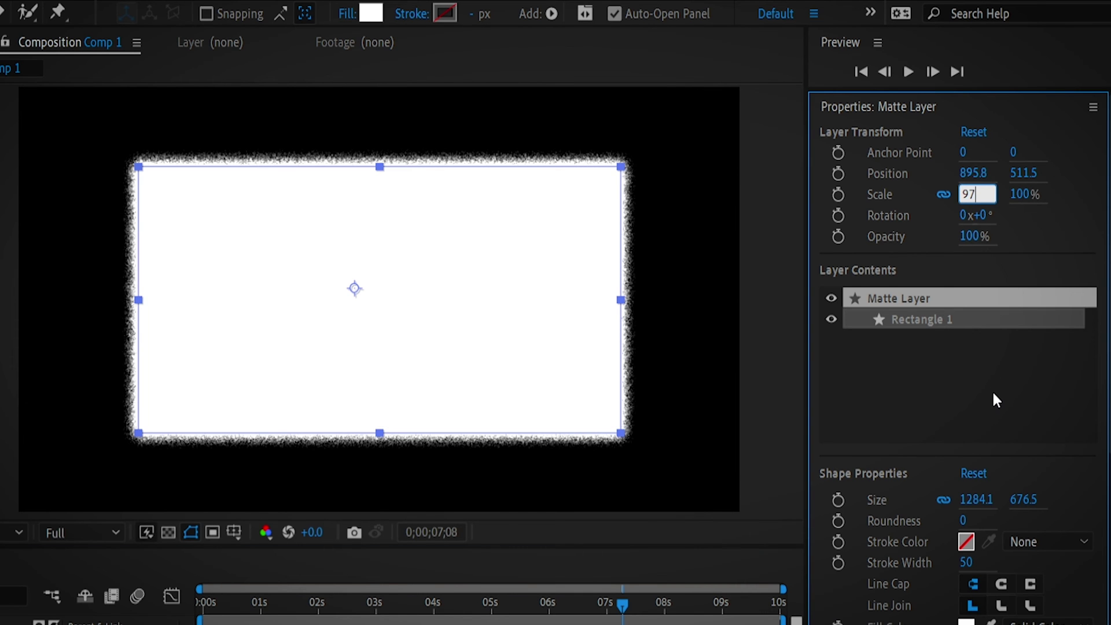
pyautogui.write('7')
pyautogui.press('Return')
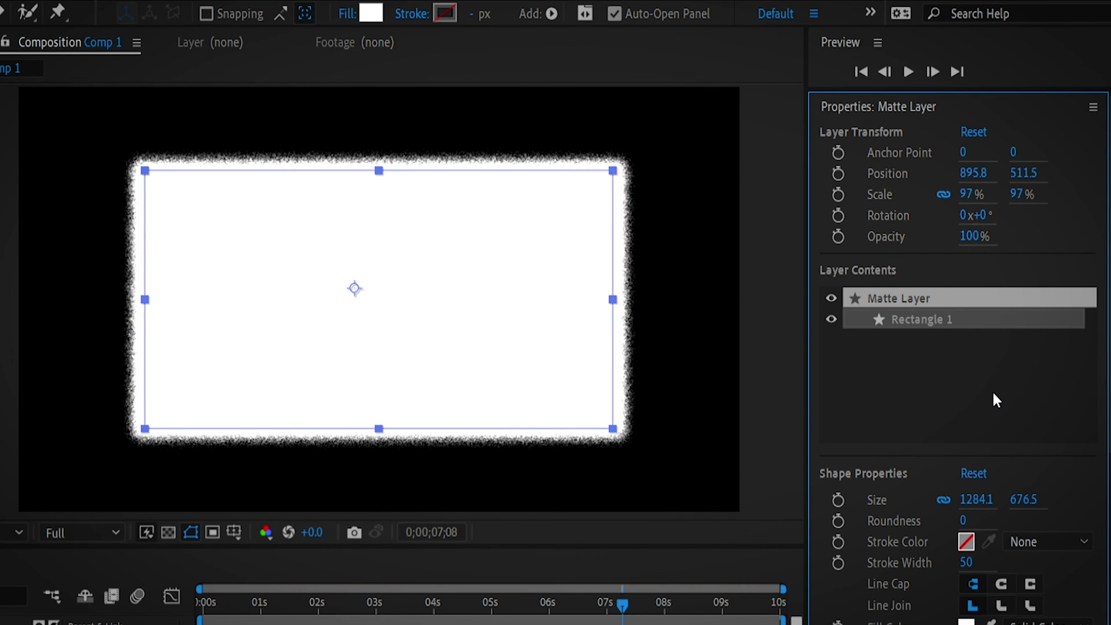
pyautogui.click(371, 12)
pyautogui.moveTo(230, 263); pyautogui.dragTo(297, 405)
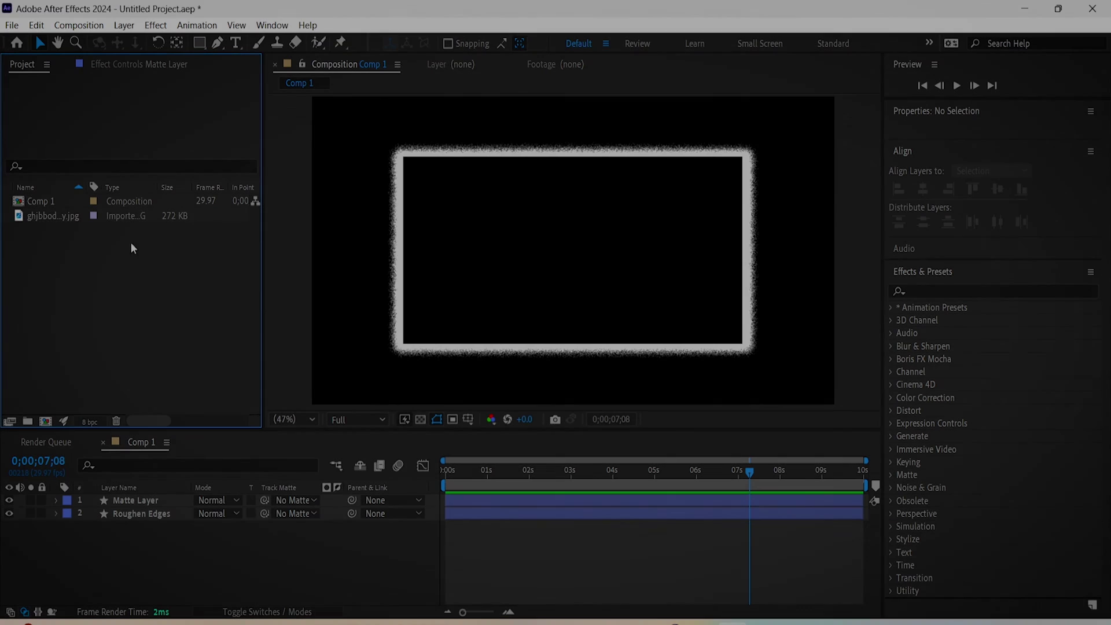
# Add the astronaut photo to the comp and set its Track Matte to Matte Layer
pyautogui.click(47, 216)
pyautogui.moveTo(46, 216); pyautogui.dragTo(143, 500)
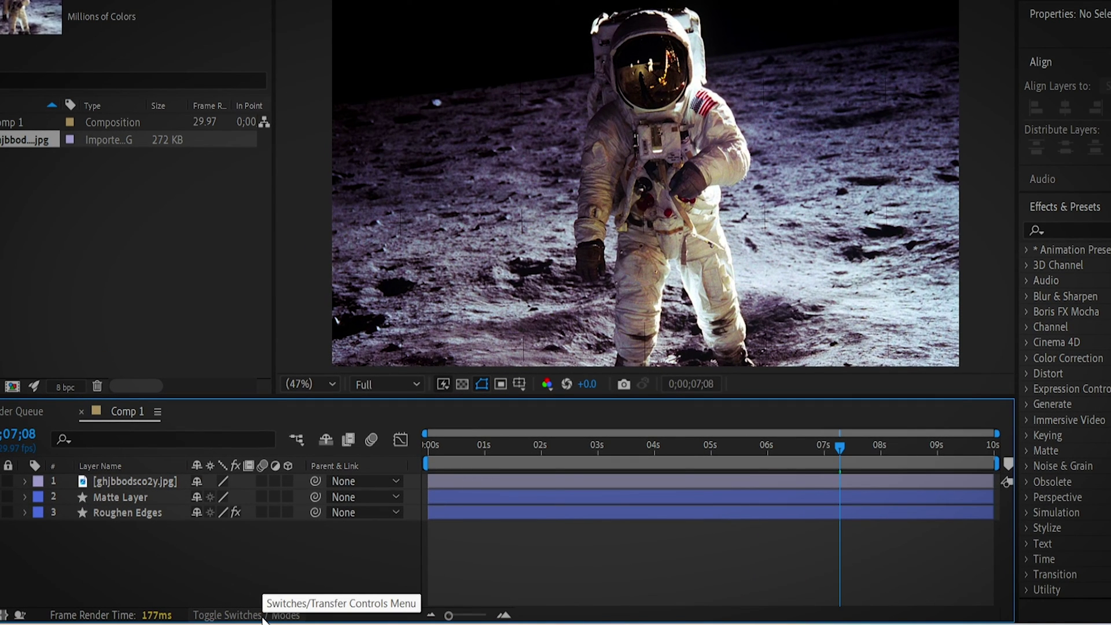
pyautogui.click(263, 616)
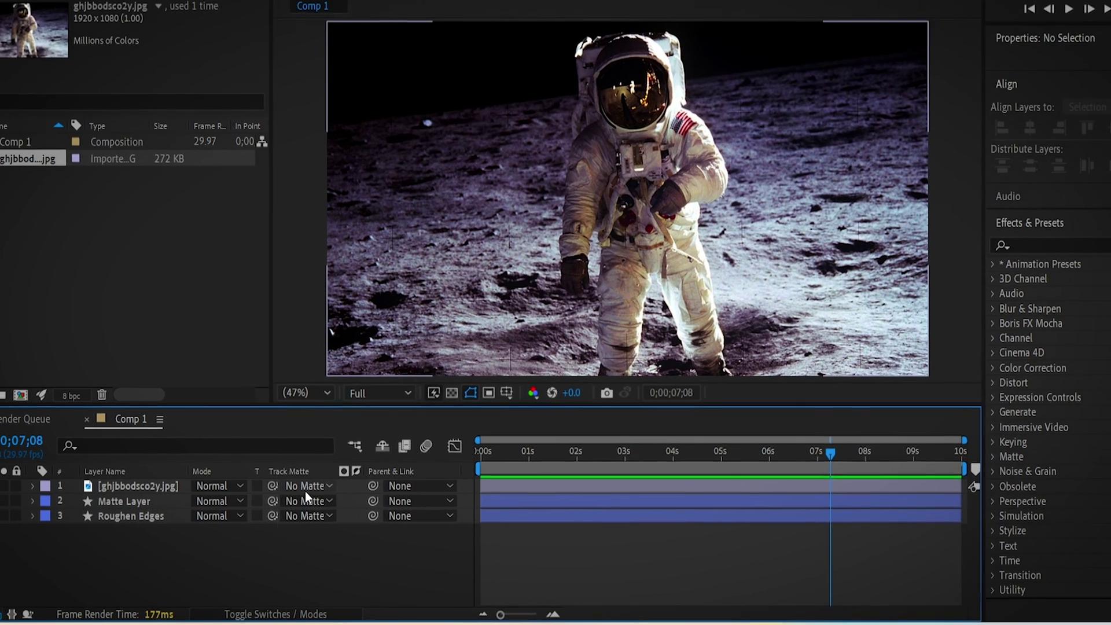
pyautogui.click(312, 481)
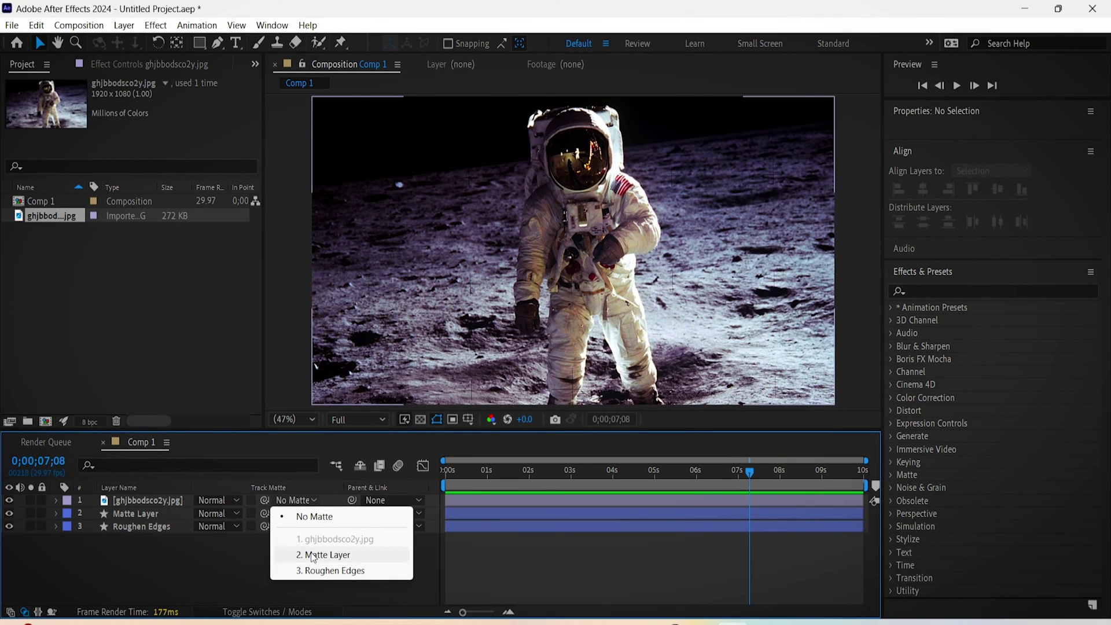
pyautogui.click(313, 555)
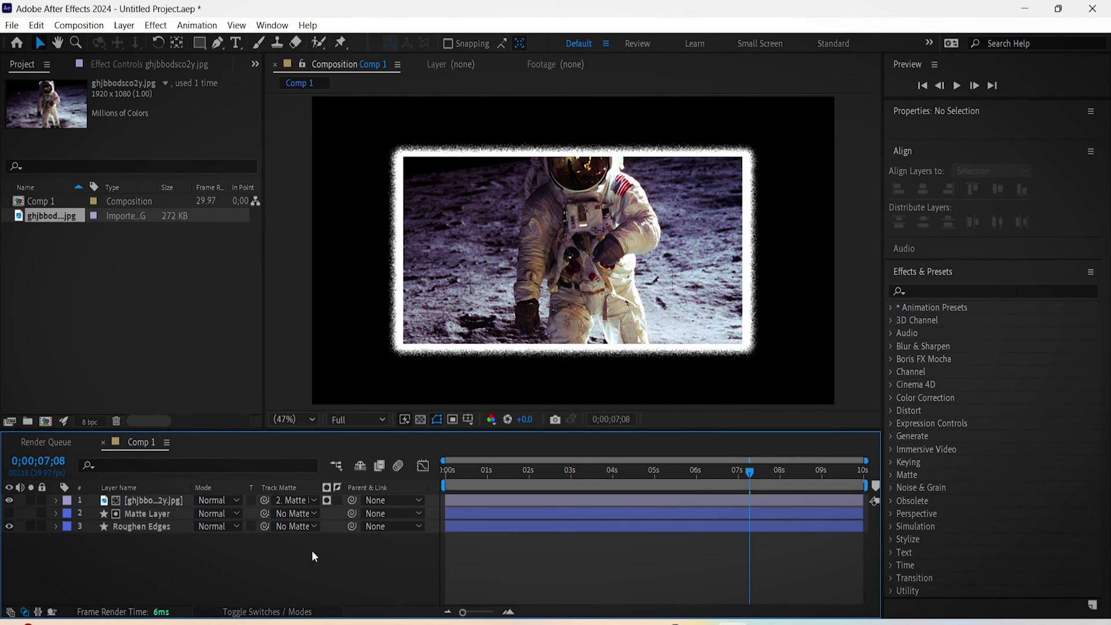
pyautogui.click(161, 499)
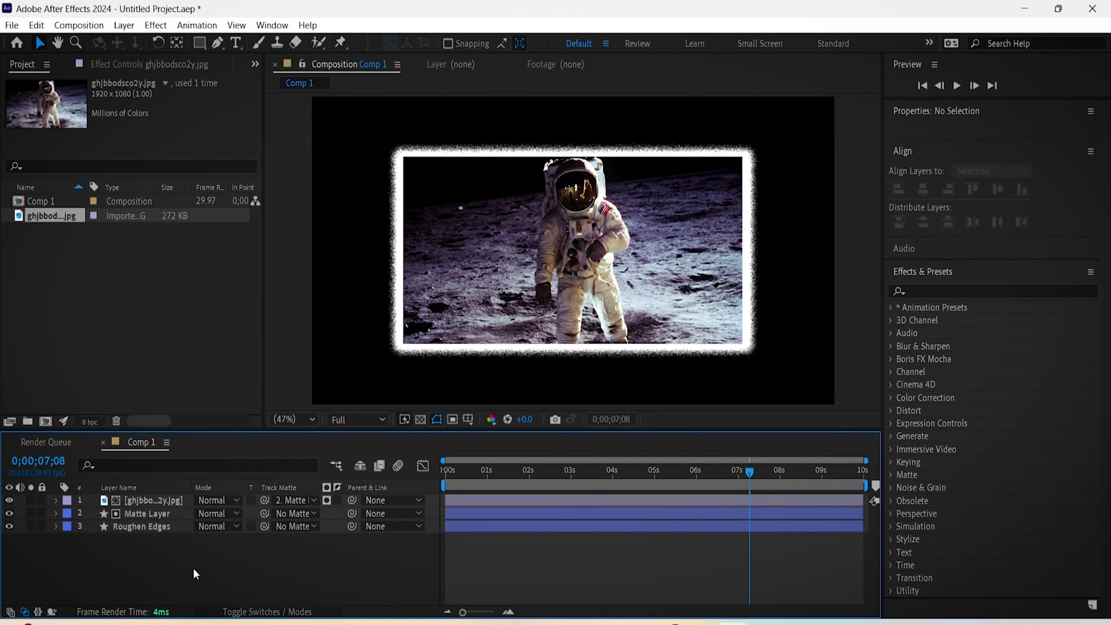
# Pre-compose the photo and Matte Layer into Pre-comp 1, track-matted to Roughen Edges
pyautogui.click(144, 513)
pyautogui.keyDown('shift'); pyautogui.click(146, 502); pyautogui.keyUp('shift')
pyautogui.rightClick(147, 502)
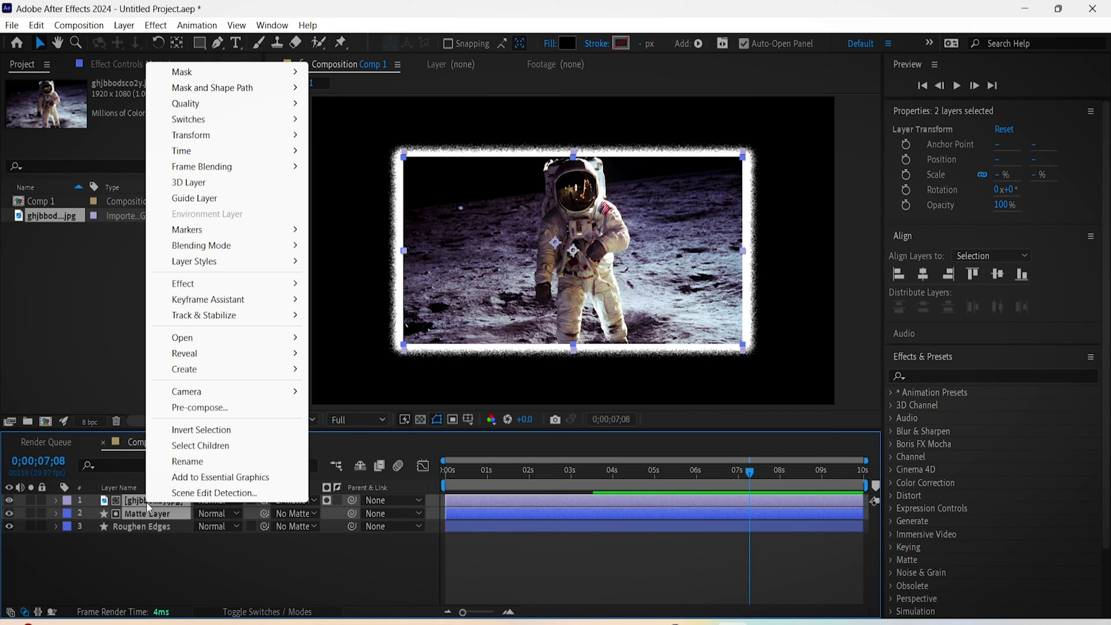
pyautogui.click(200, 408)
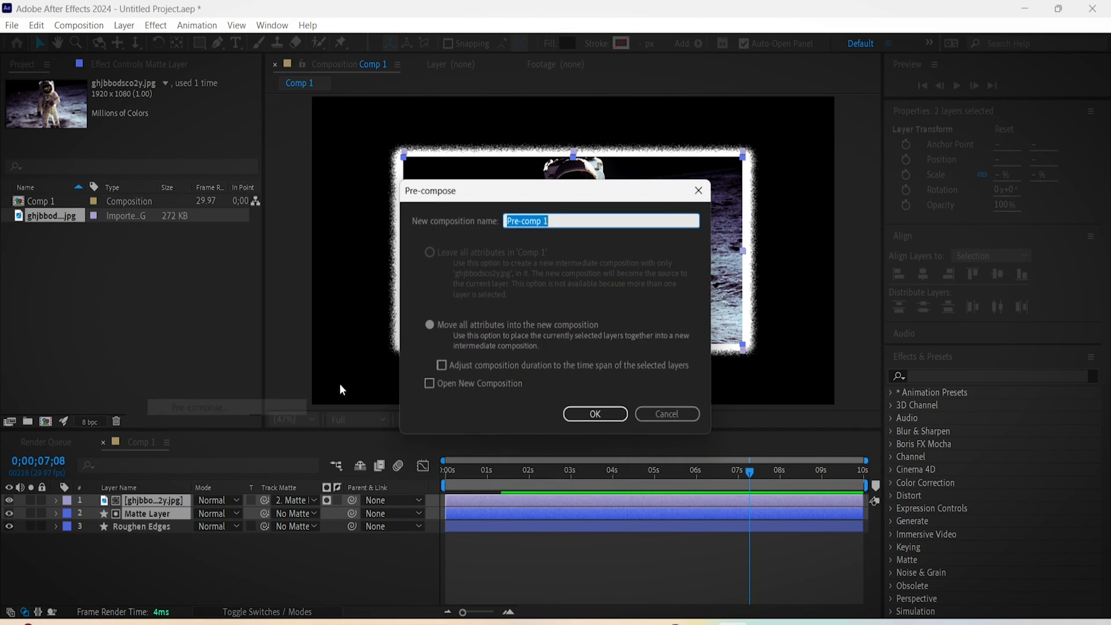
pyautogui.click(580, 414)
pyautogui.click(295, 500)
pyautogui.click(340, 556)
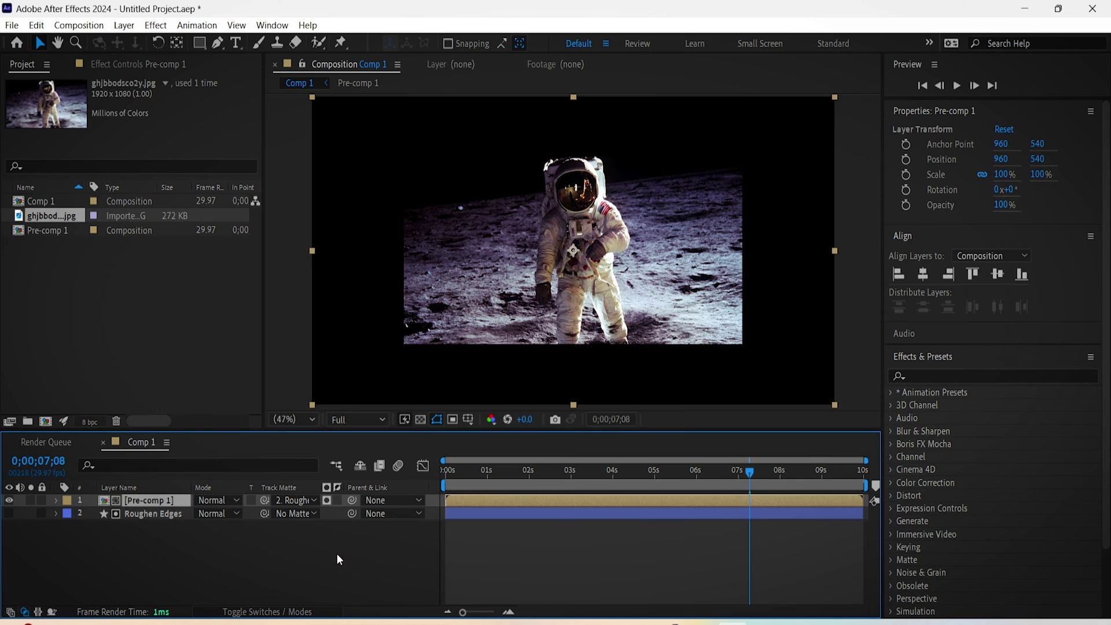
# At 0s, set Roughen Edges scale to 0% and unlink width and height
pyautogui.click(145, 513)
pyautogui.press('Home')
pyautogui.click(1003, 174)
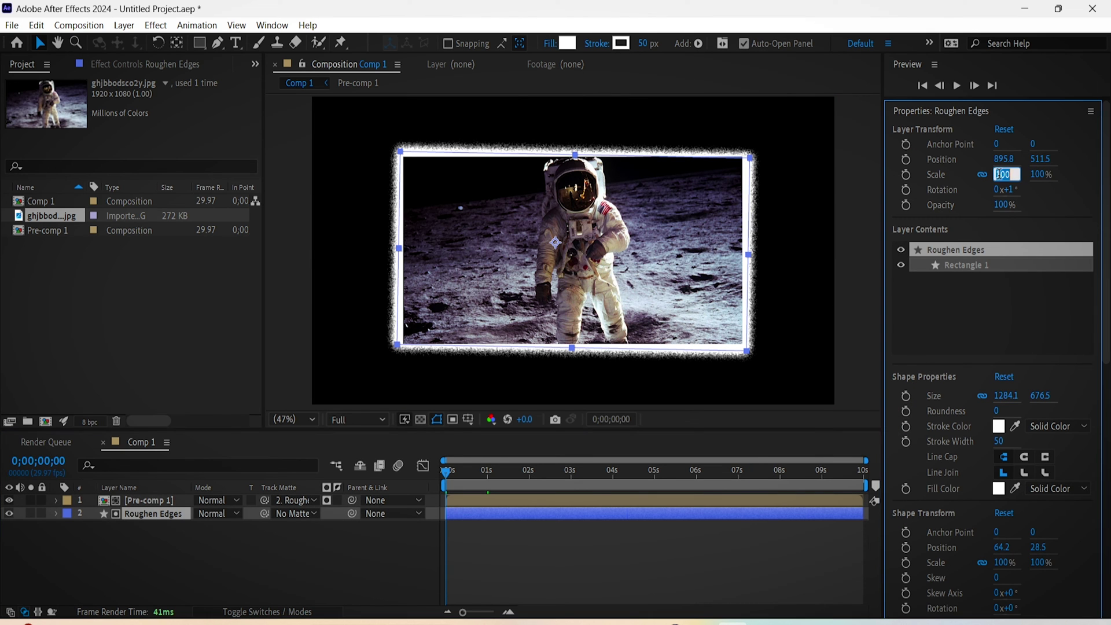
pyautogui.write('0')
pyautogui.press('Return')
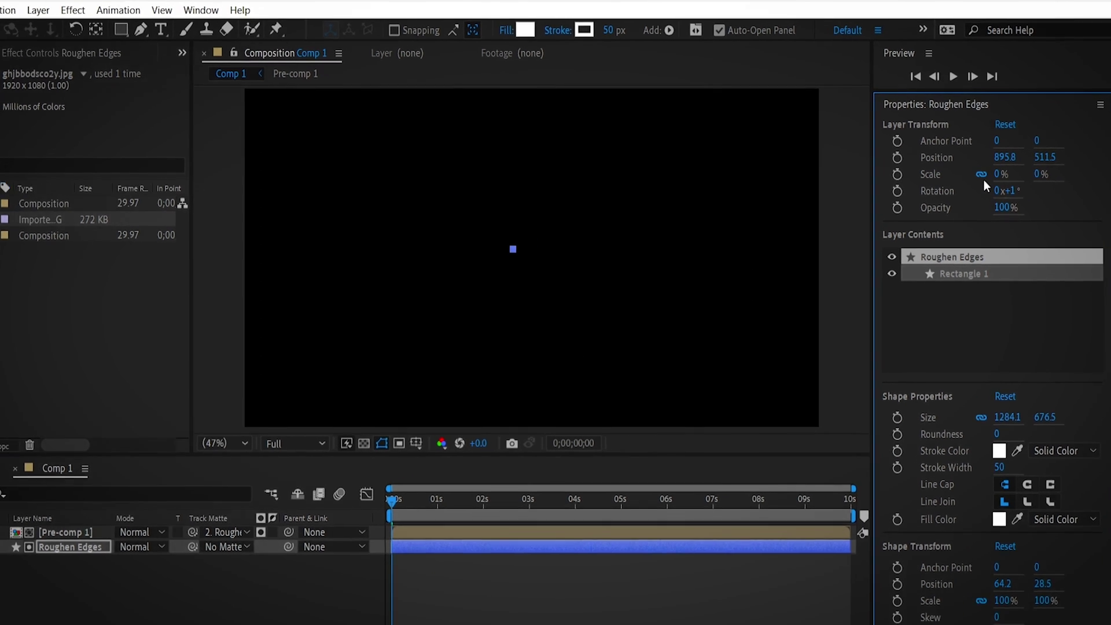
pyautogui.click(979, 174)
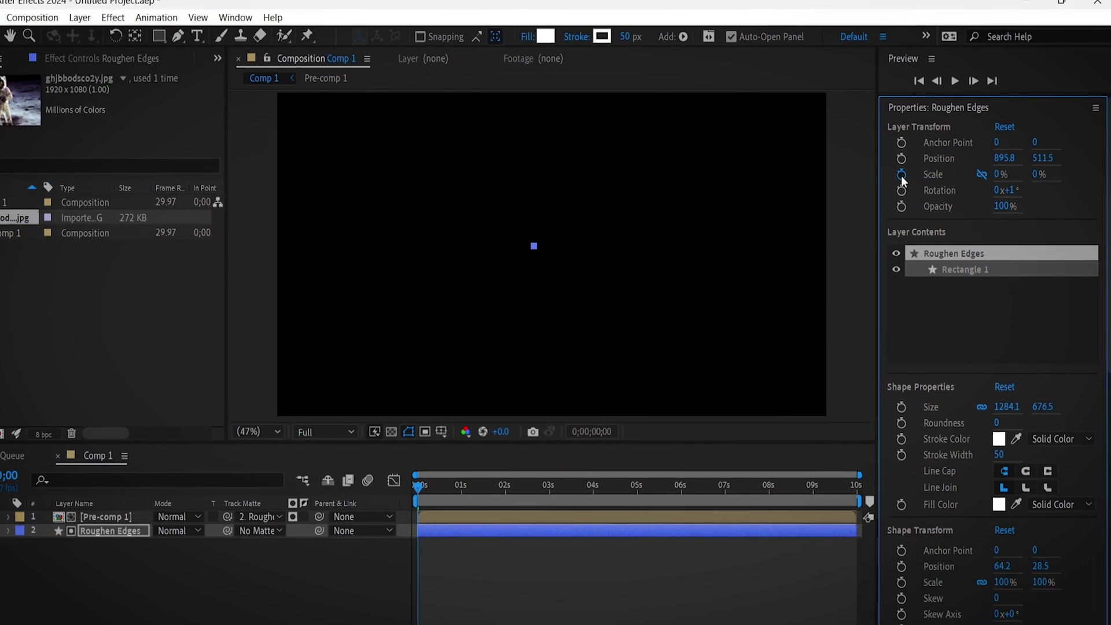
# Start Scale keyframes at 0s and key the height to 10% at frame 10
pyautogui.click(902, 175)
pyautogui.click(425, 492)
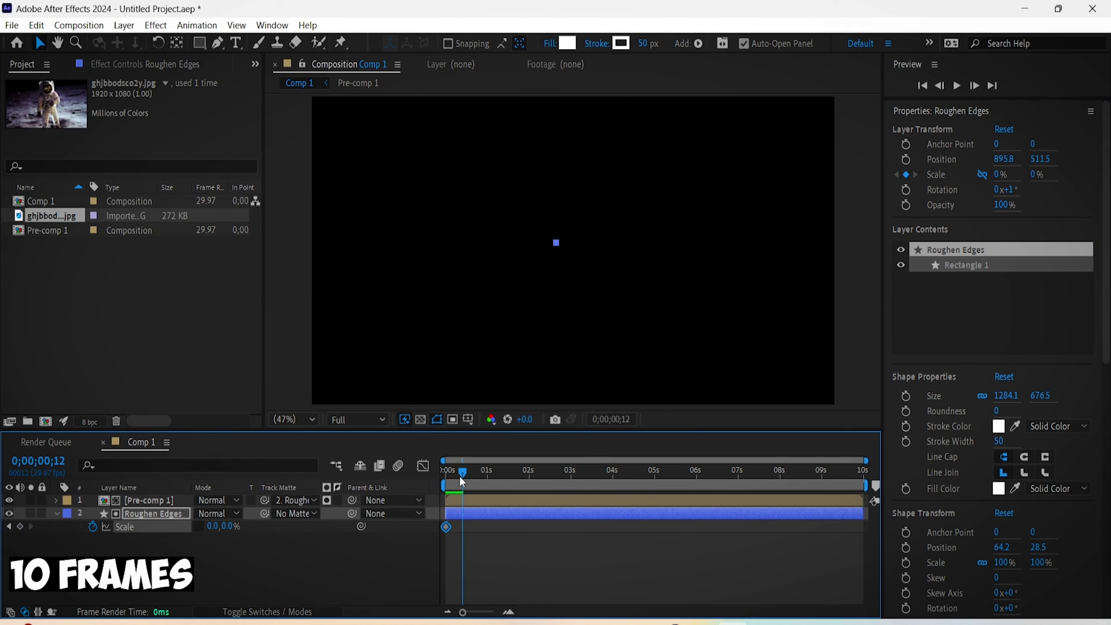
pyautogui.moveTo(461, 481); pyautogui.dragTo(459, 480)
pyautogui.click(1034, 174)
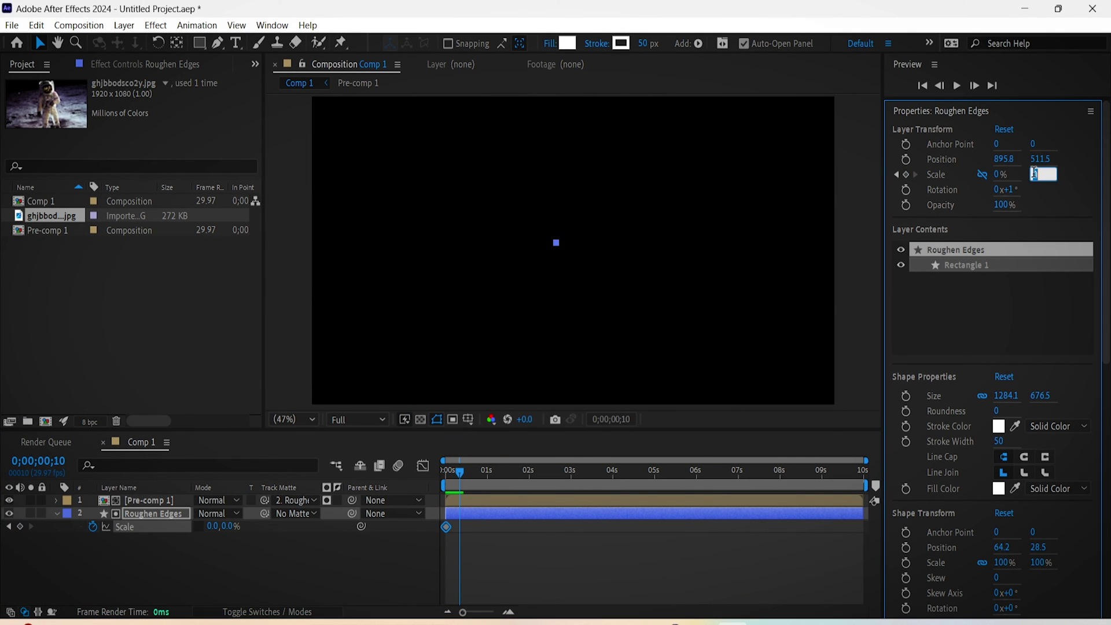
pyautogui.write('10')
pyautogui.press('Return')
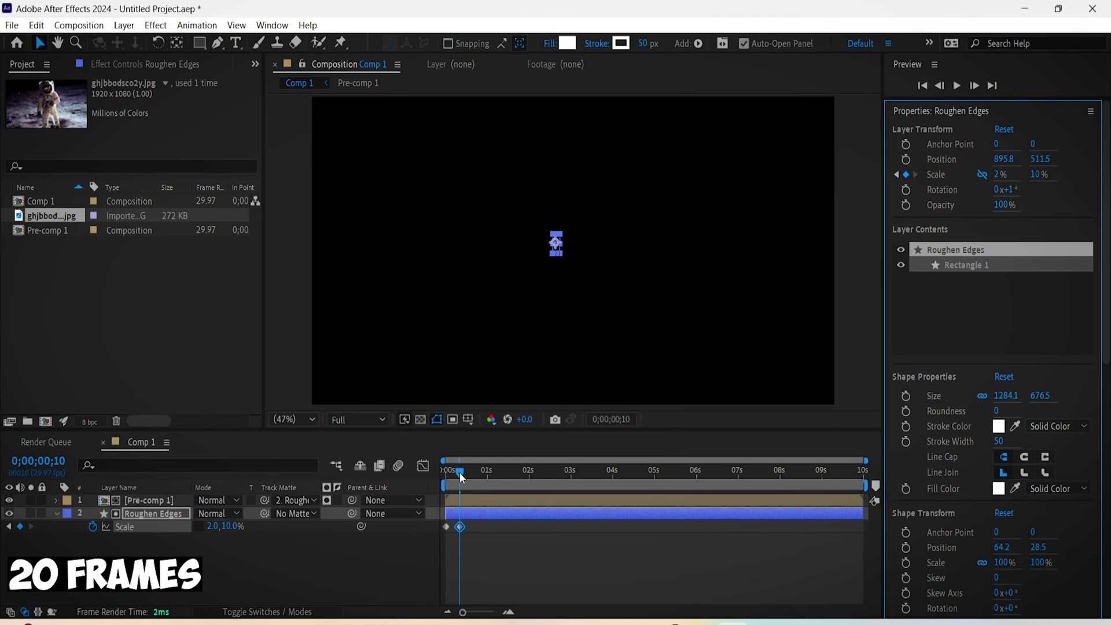
# Key height to 100% at 1s and width to 100% at 2s, then select all scale keyframes
pyautogui.click(485, 485)
pyautogui.moveTo(485, 485); pyautogui.dragTo(488, 485)
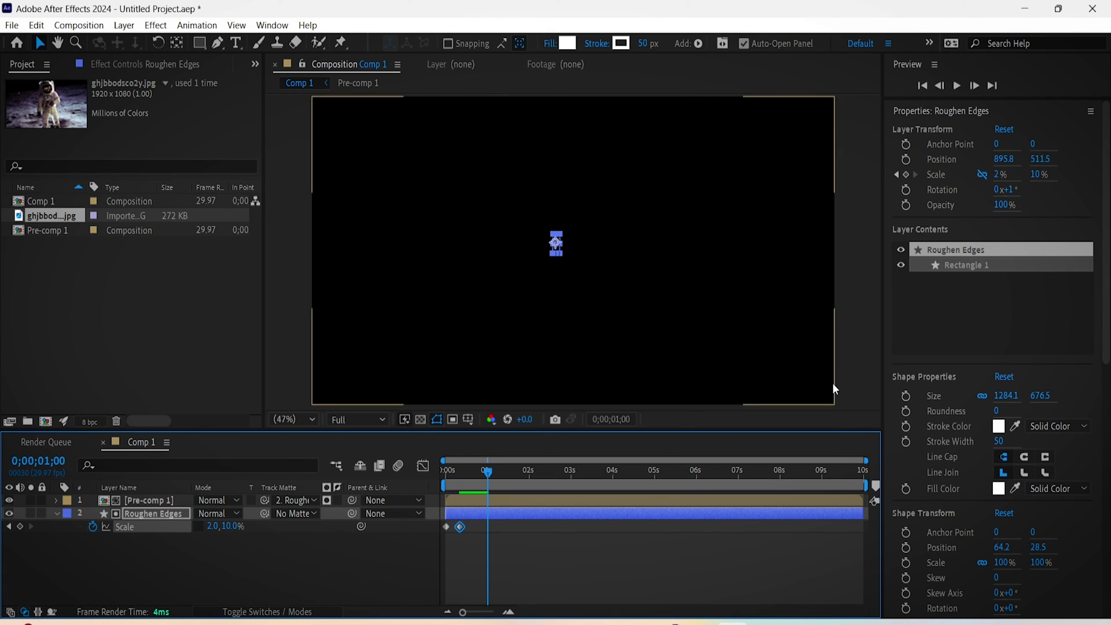
pyautogui.click(1044, 174)
pyautogui.write('100')
pyautogui.press('Return')
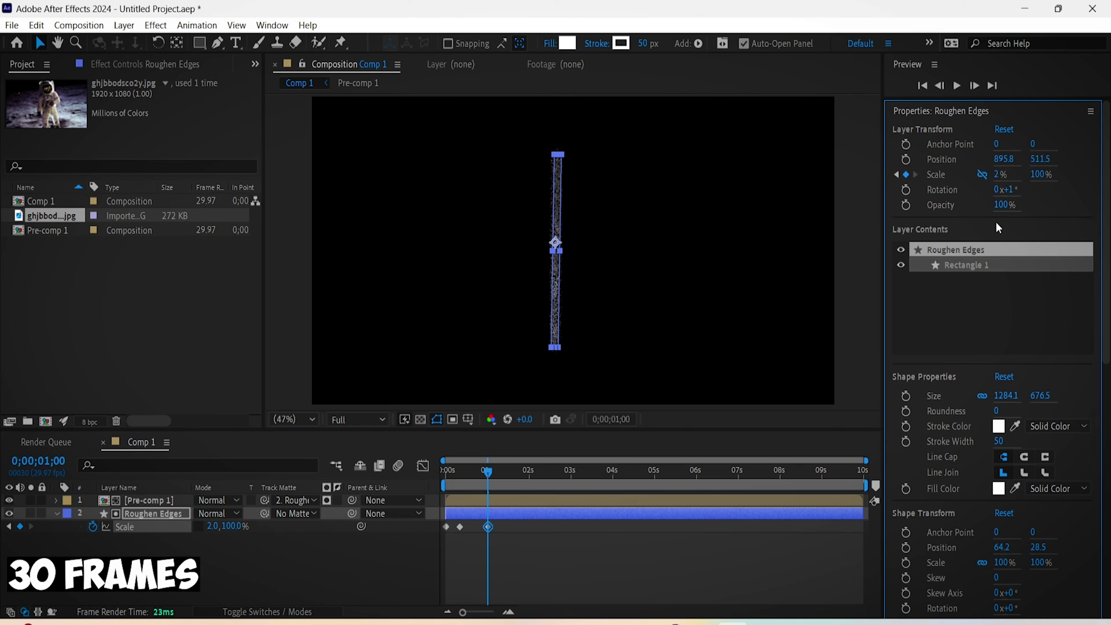
pyautogui.moveTo(494, 474); pyautogui.dragTo(533, 484)
pyautogui.click(998, 173)
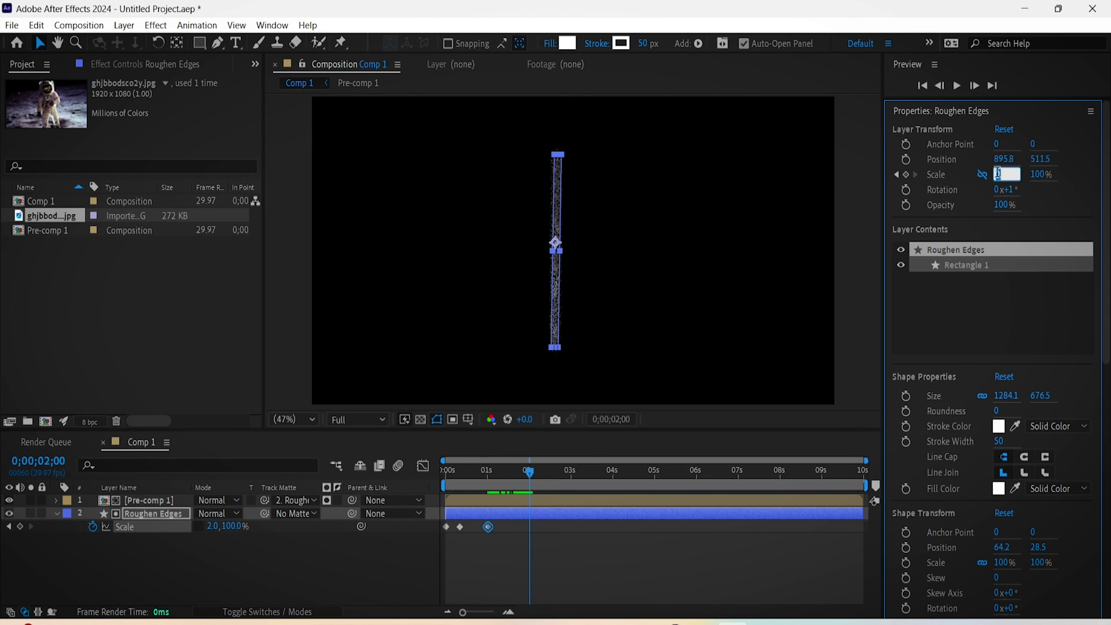
pyautogui.write('100')
pyautogui.press('Return')
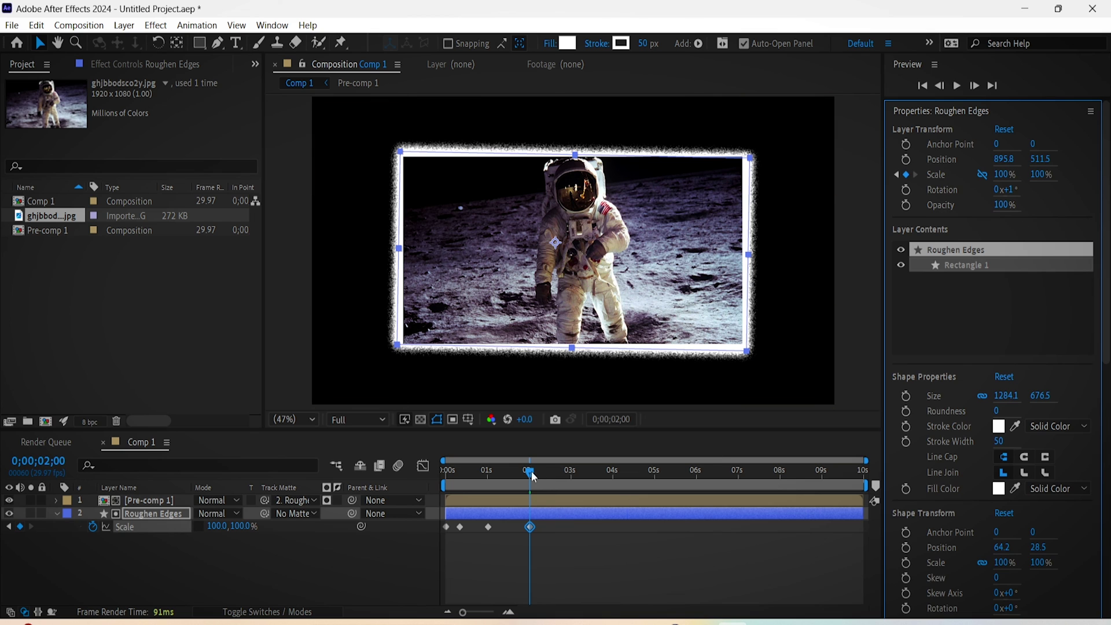
pyautogui.moveTo(650, 566); pyautogui.dragTo(443, 510)
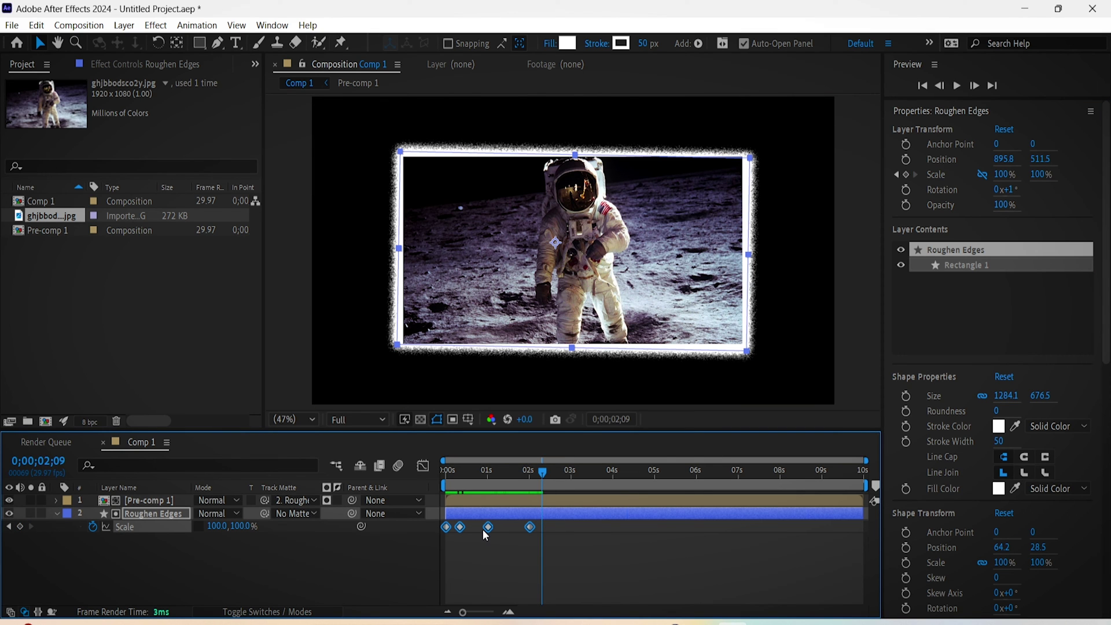
# Easy-ease the Scale keyframes and preview the animation from the start
pyautogui.press('F9')
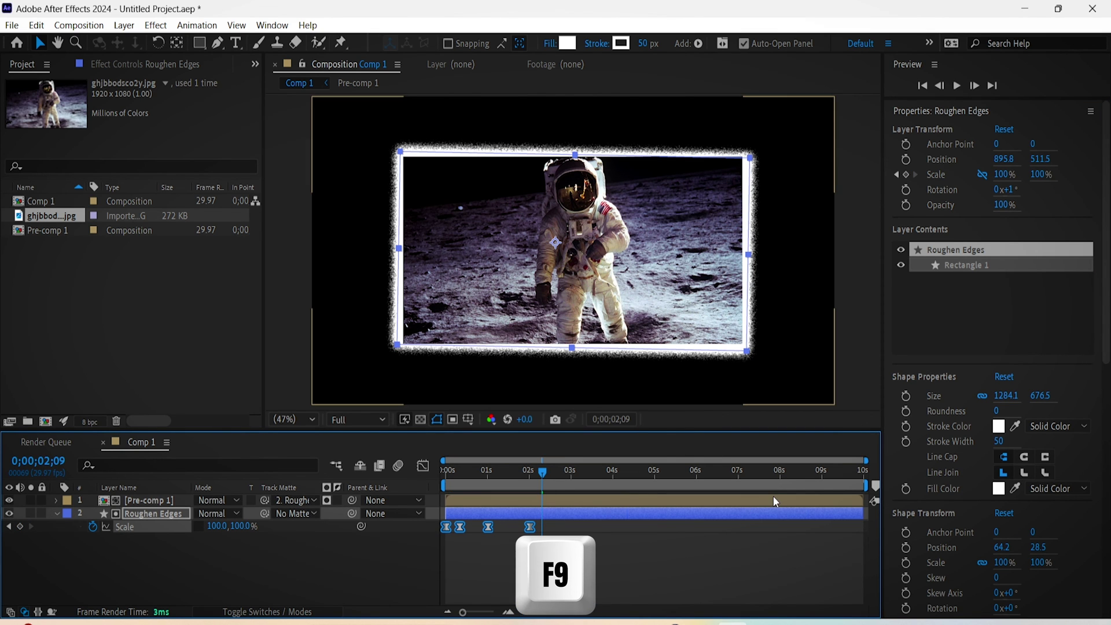
pyautogui.click(690, 569)
pyautogui.moveTo(544, 471); pyautogui.dragTo(391, 510)
pyautogui.press('space')
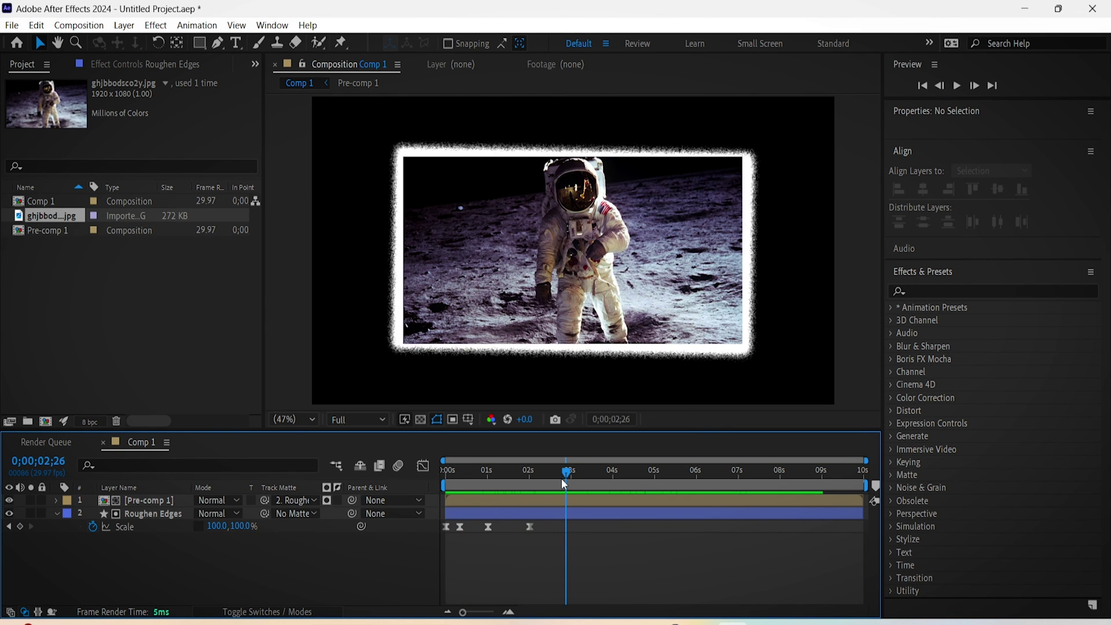
pyautogui.click(504, 473)
pyautogui.press('Home')
# Set the Roughen Edges layer's Posterize Time frame rate to 30
pyautogui.click(144, 512)
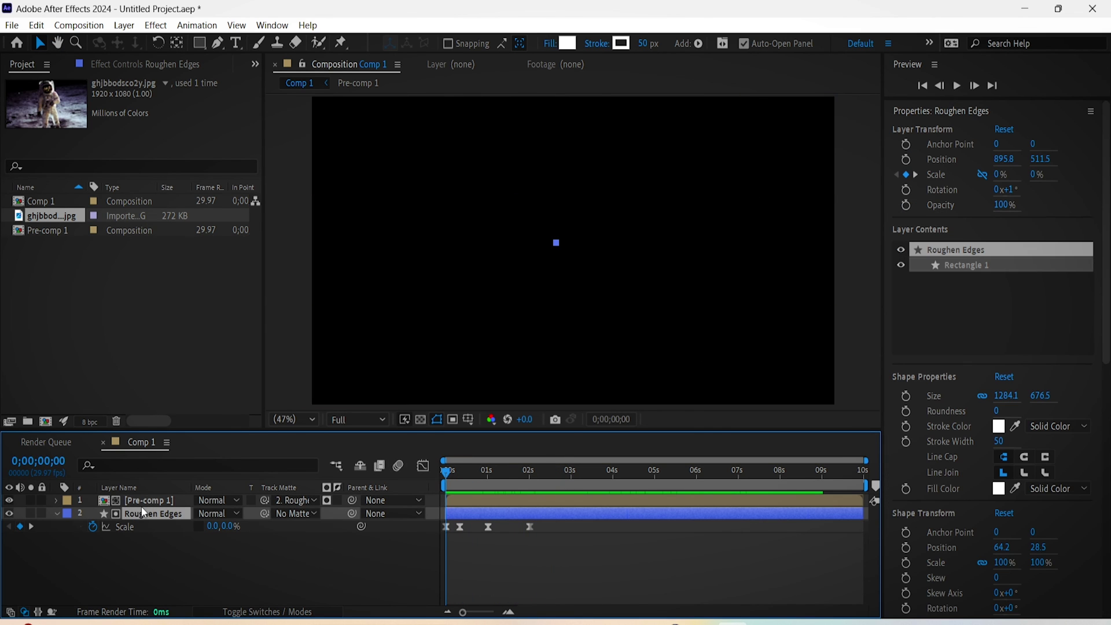
pyautogui.click(142, 65)
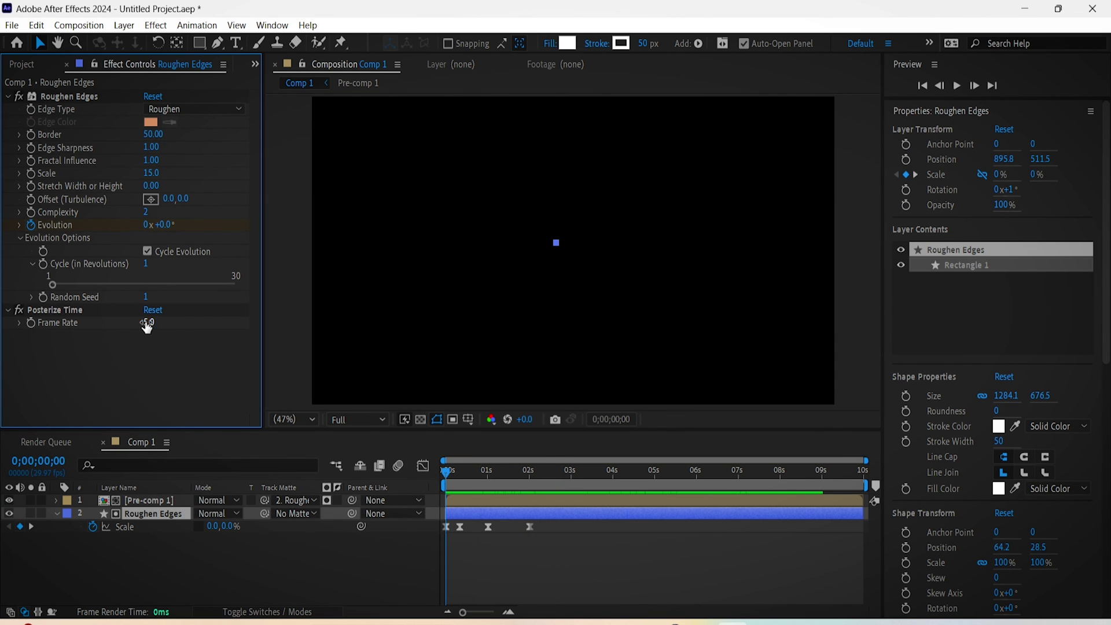
pyautogui.write('30')
pyautogui.press('Return')
pyautogui.click(55, 310)
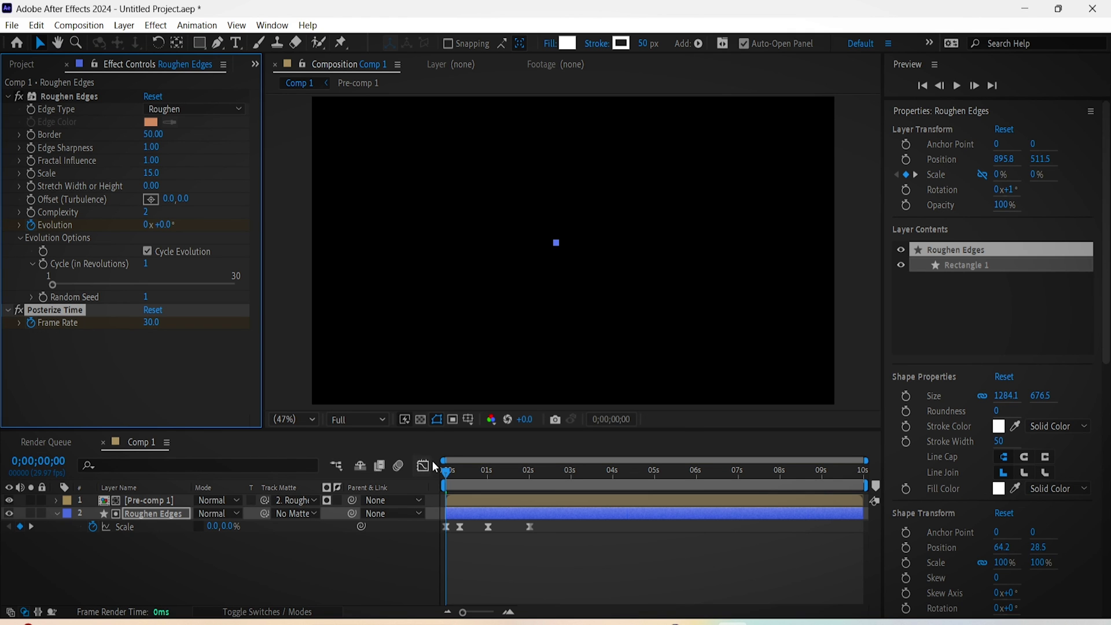
# Verify the 30 fps frame rate mid-animation, then play the finished animation from the start
pyautogui.moveTo(446, 470); pyautogui.dragTo(533, 481)
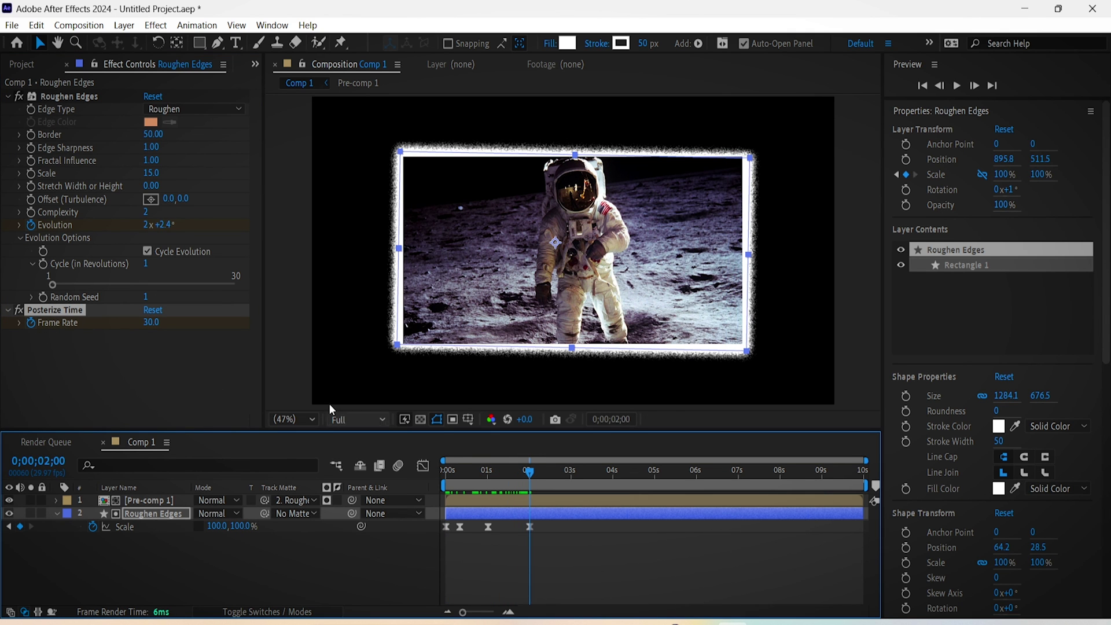
pyautogui.click(151, 323)
pyautogui.click(176, 371)
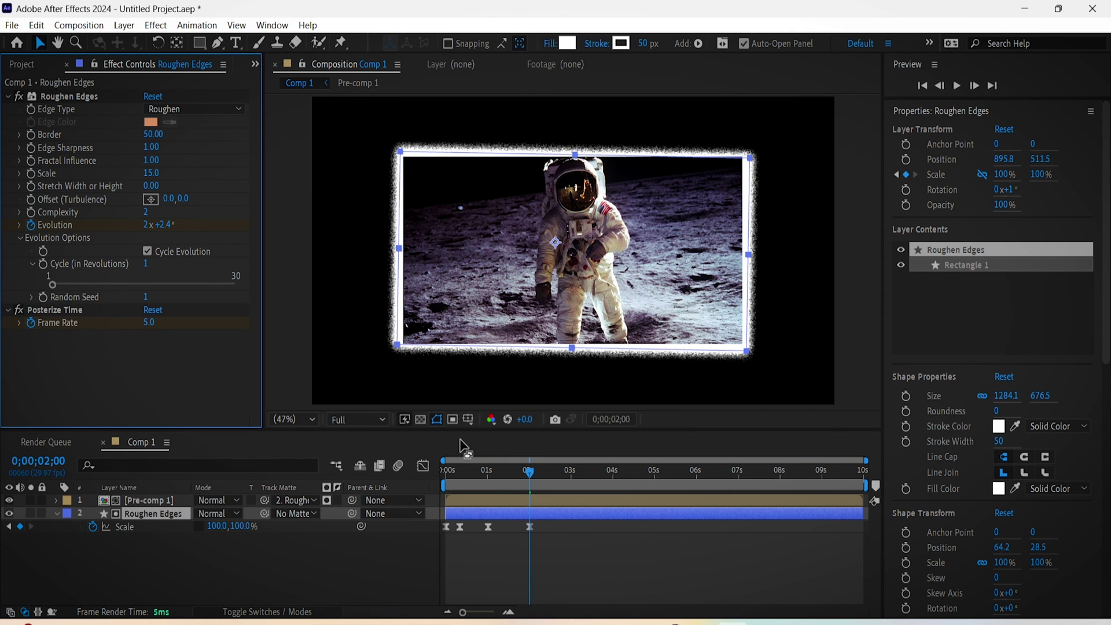
pyautogui.moveTo(486, 470); pyautogui.dragTo(401, 477)
pyautogui.click(314, 551)
pyautogui.press('space')
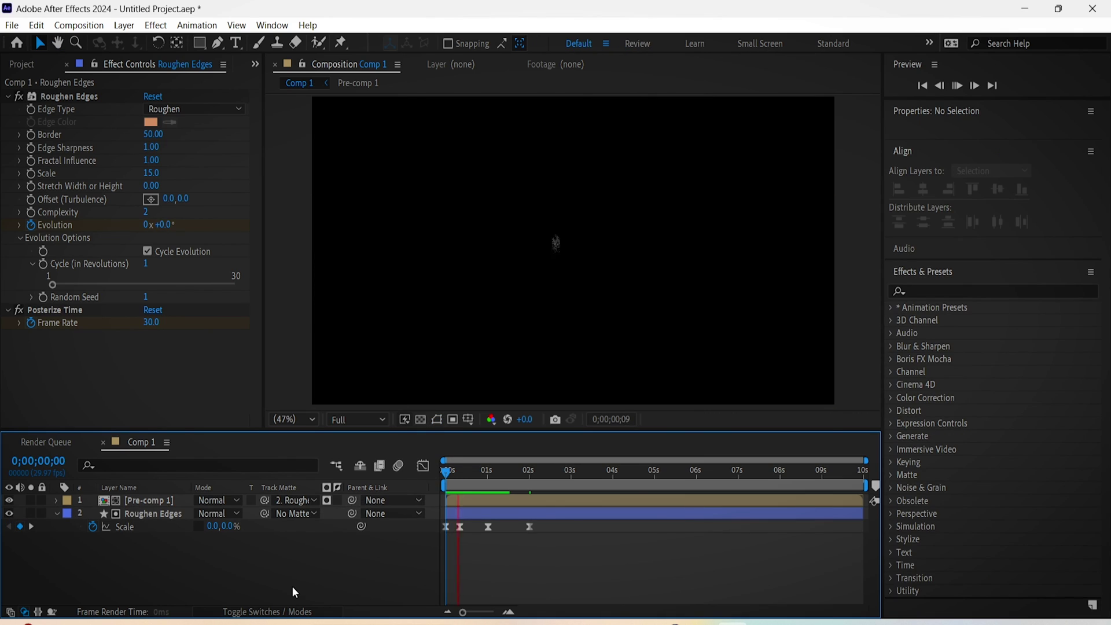